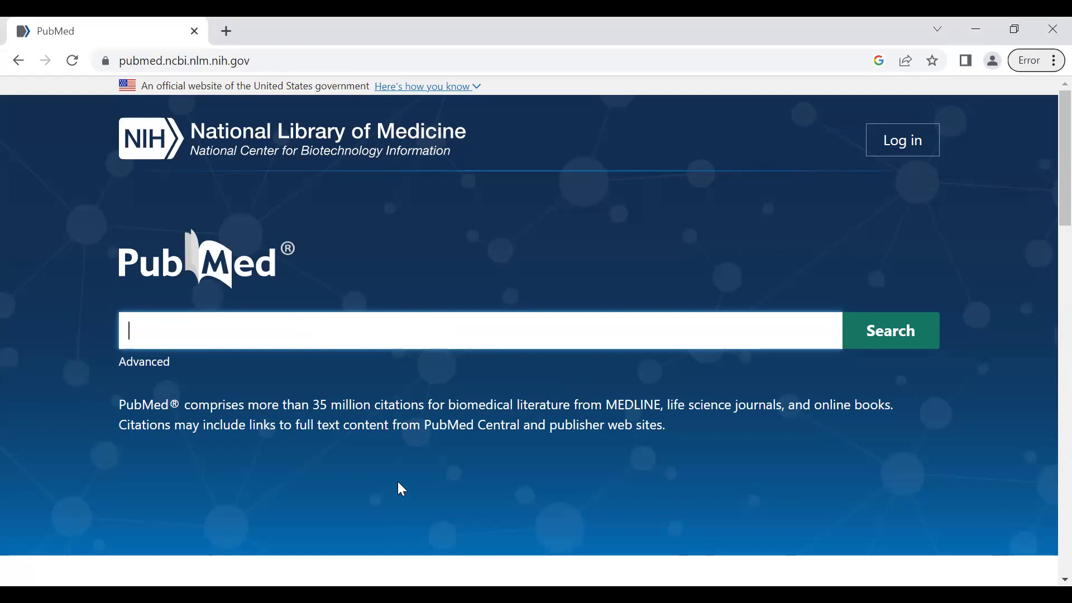
- Search PubMed for "creatine supplementation swimming"
{"action": "type", "text": "cr"}
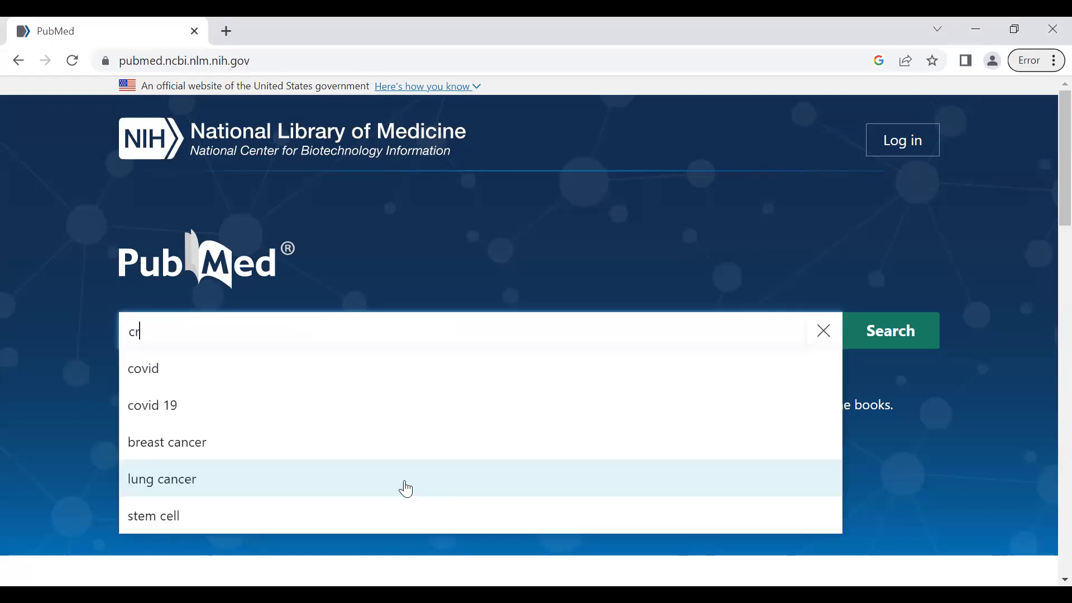
{"action": "type", "text": "eatine "}
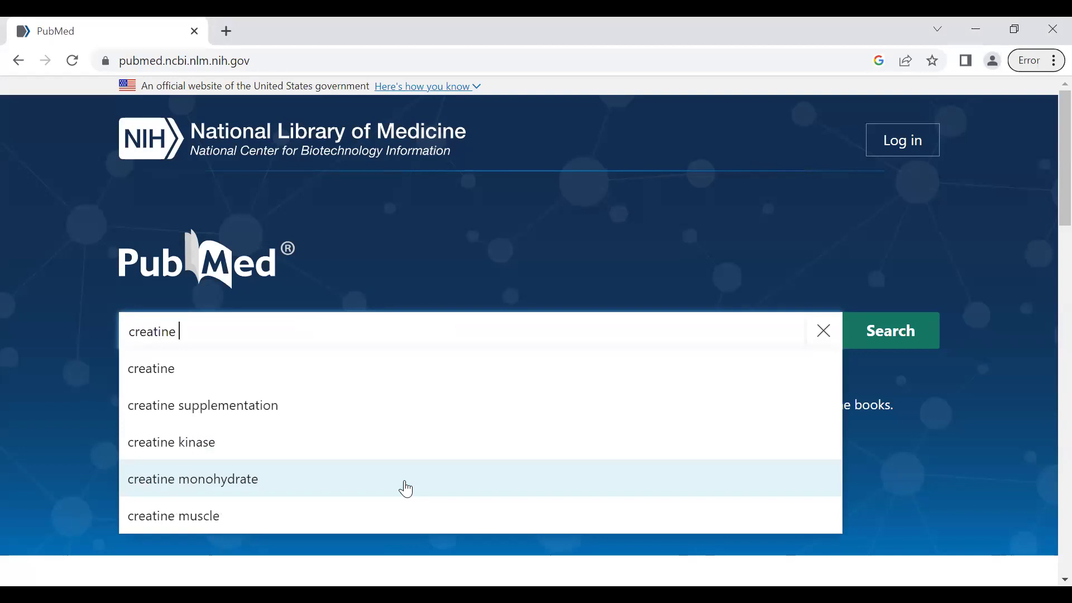
{"action": "type", "text": "supplem"}
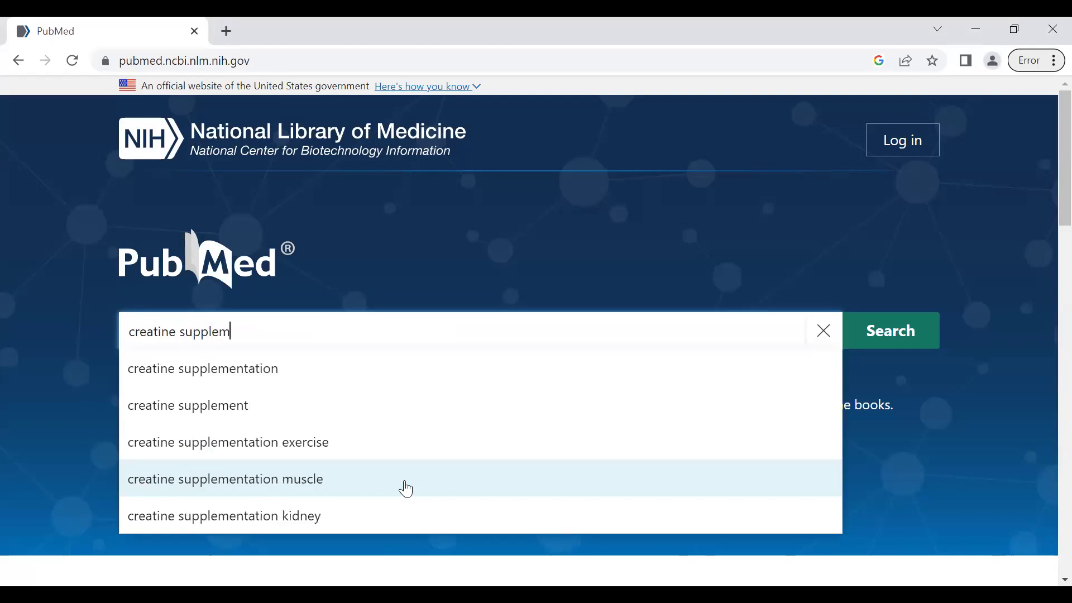
{"action": "type", "text": "entation"}
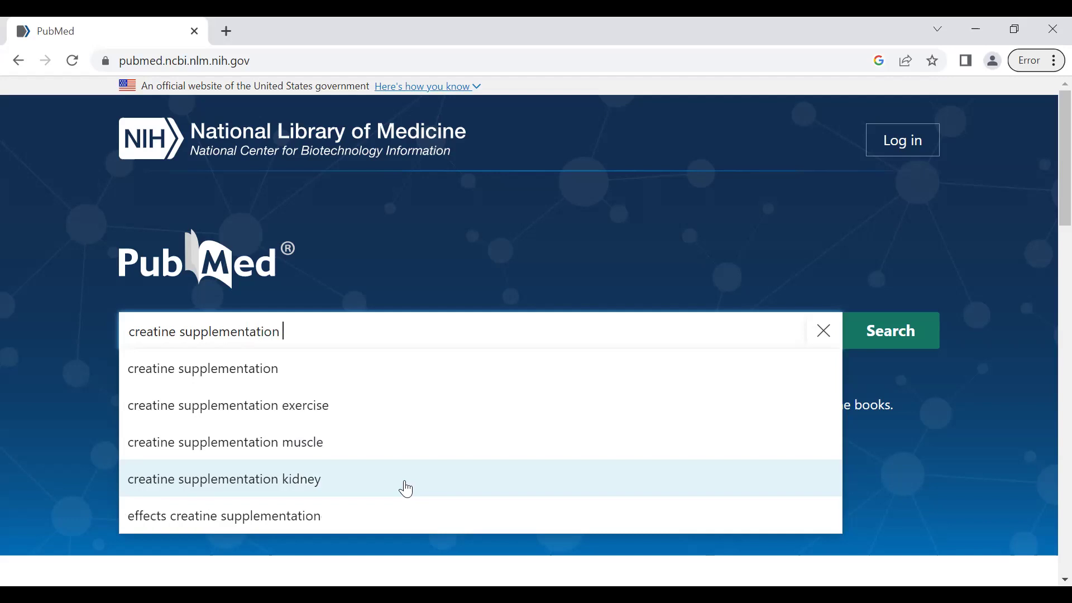
{"action": "type", "text": " swimming"}
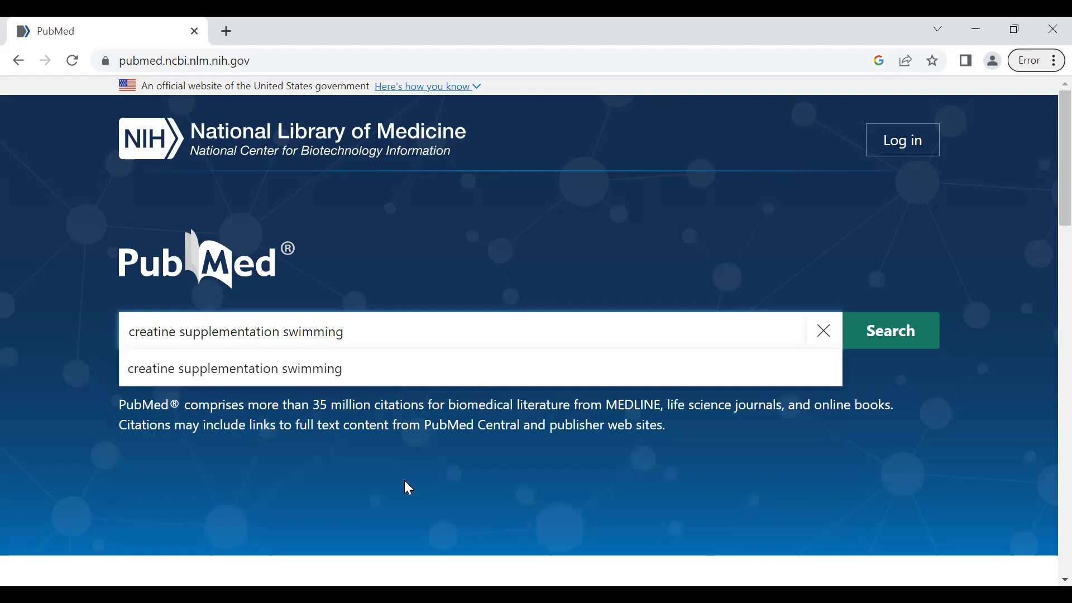
{"action": "key", "text": "Return"}
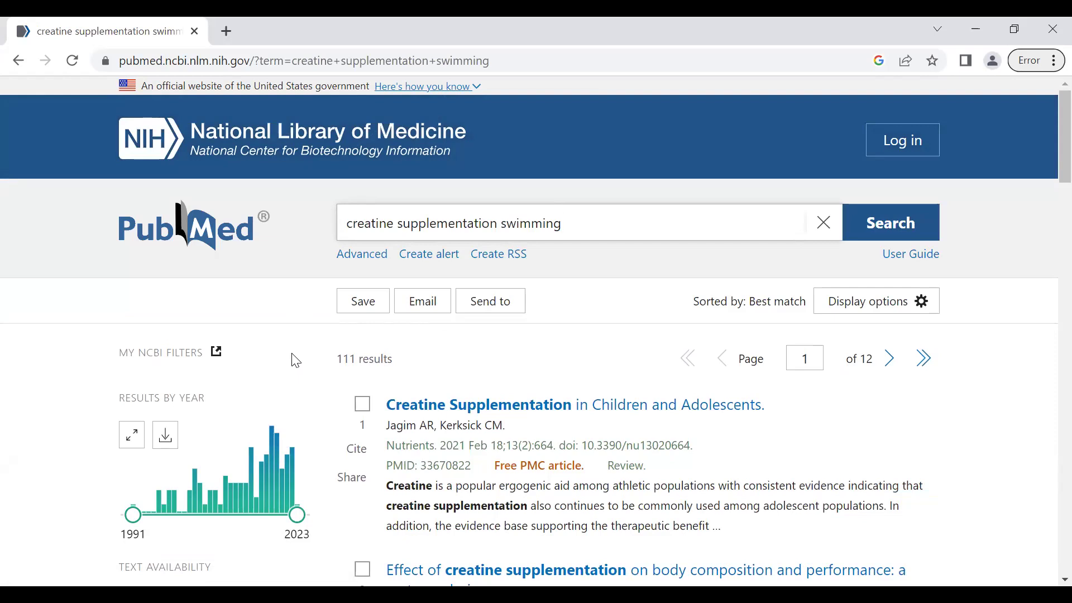
- Filter the search results by text availability to show only free full text articles
{"action": "scroll", "coordinate": [104, 355], "scroll_direction": "down", "scroll_amount": 2}
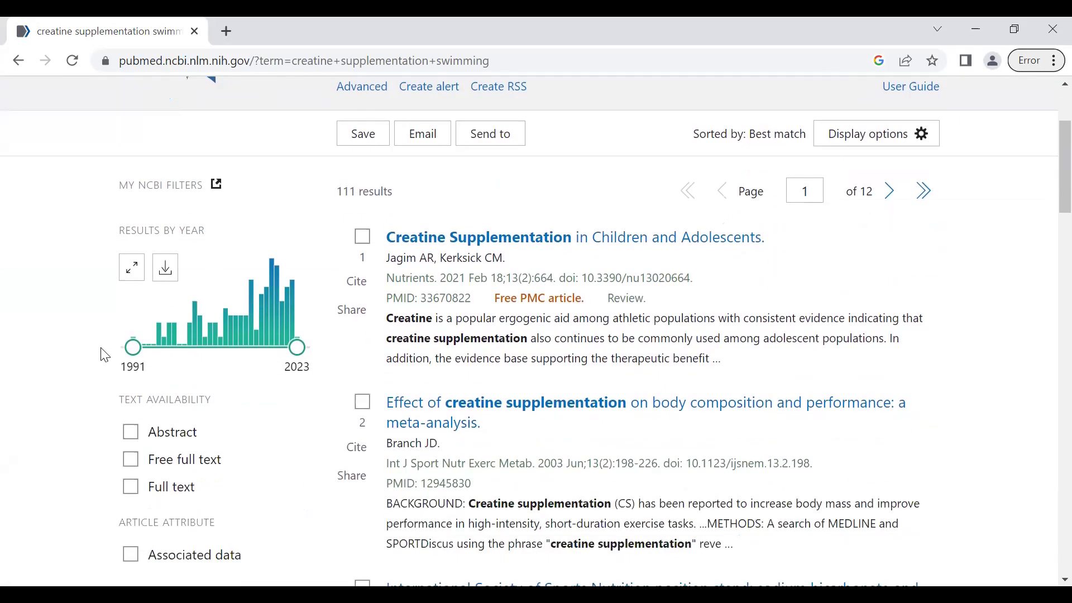
{"action": "scroll", "coordinate": [105, 355], "scroll_direction": "down", "scroll_amount": 3}
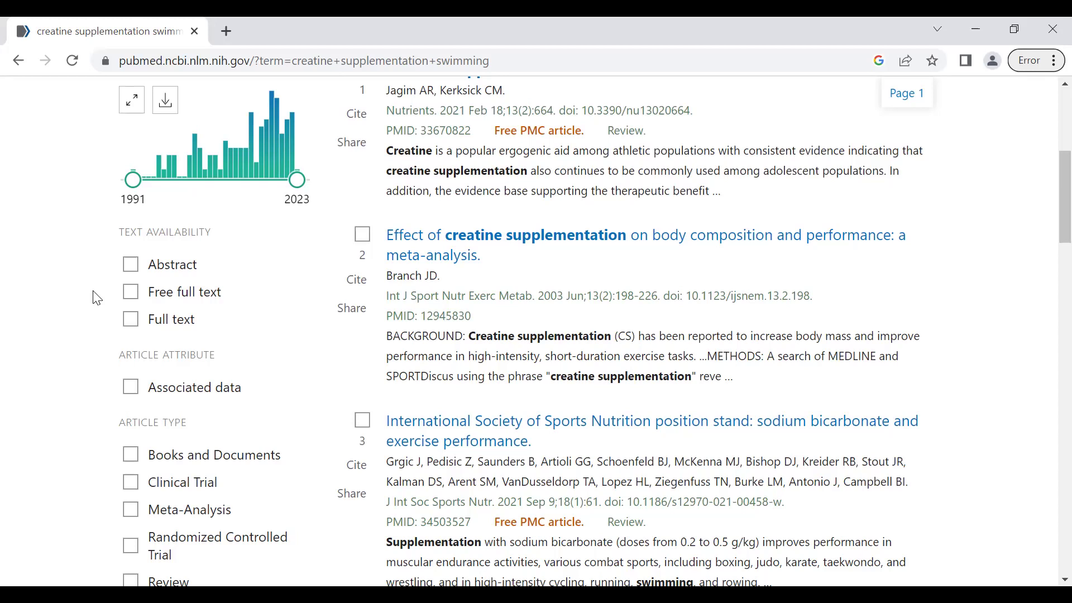
{"action": "scroll", "coordinate": [97, 299], "scroll_direction": "up", "scroll_amount": 1}
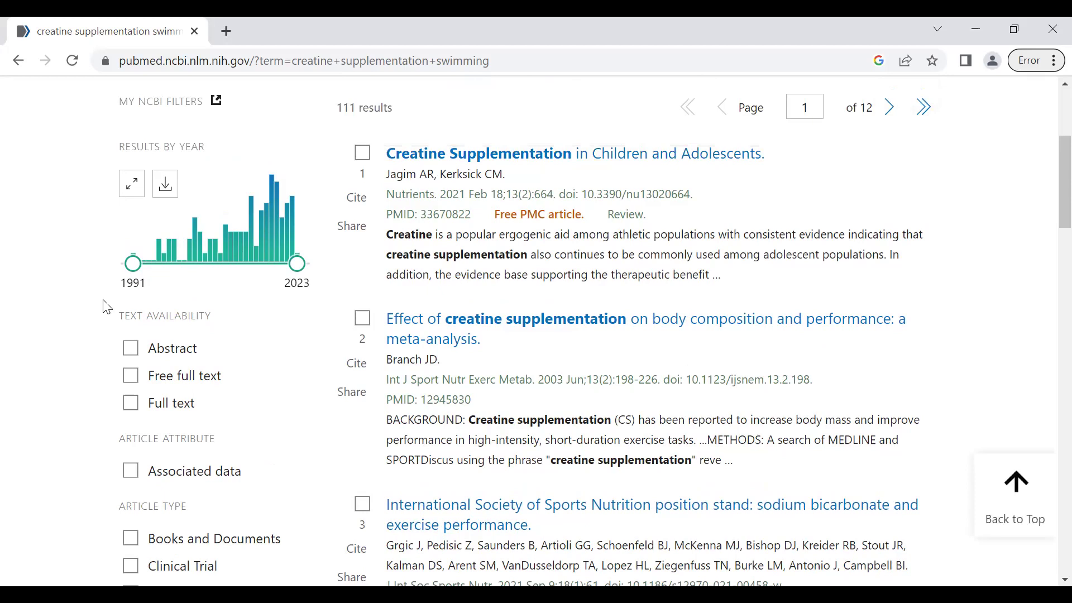
{"action": "left_click", "coordinate": [131, 376]}
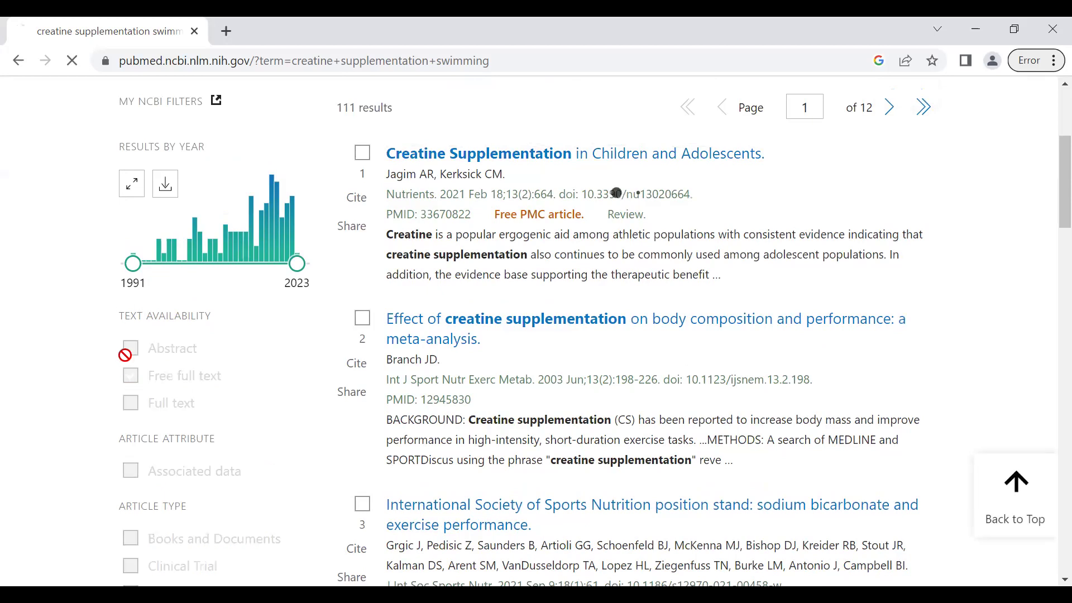
- Browse the filtered results and open the article on creatine long-term supplementation, muscle morphology and swimming performance in rats
{"action": "scroll", "coordinate": [110, 318], "scroll_direction": "down", "scroll_amount": 1}
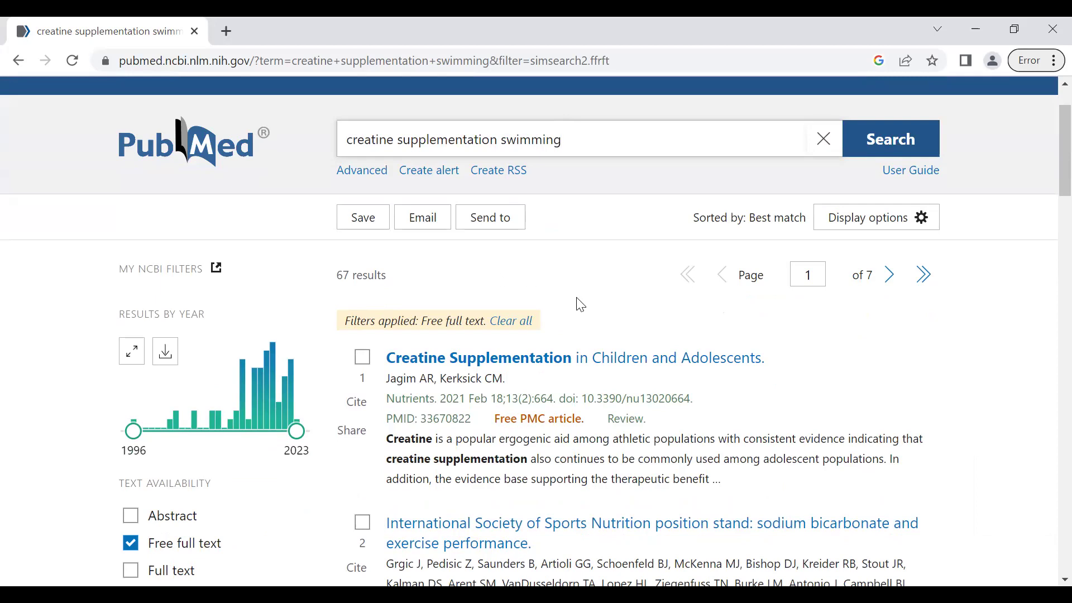
{"action": "scroll", "coordinate": [611, 301], "scroll_direction": "down", "scroll_amount": 5}
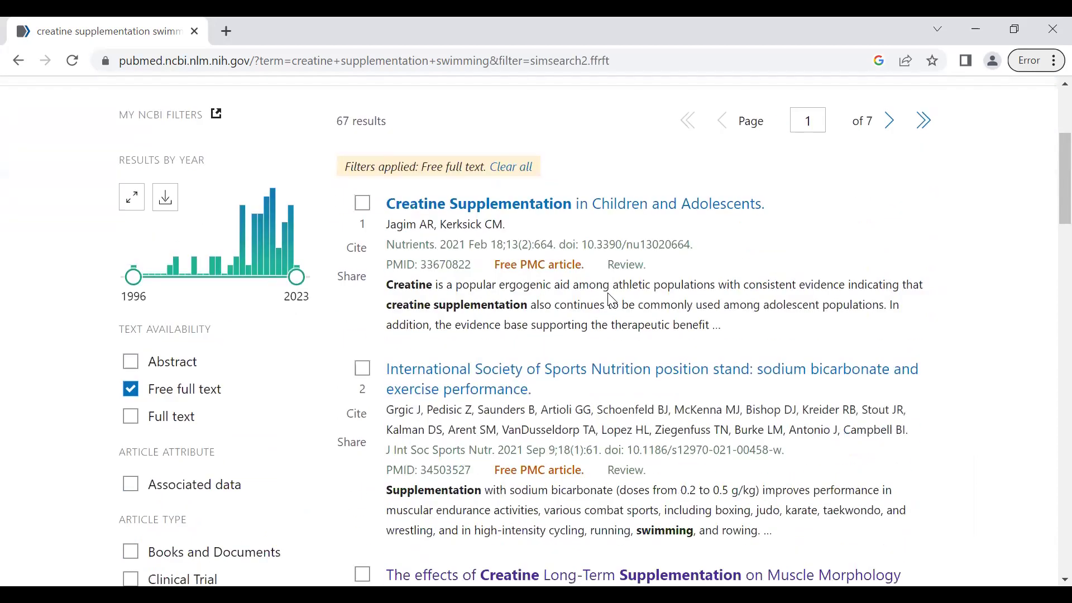
{"action": "scroll", "coordinate": [612, 301], "scroll_direction": "down", "scroll_amount": 3}
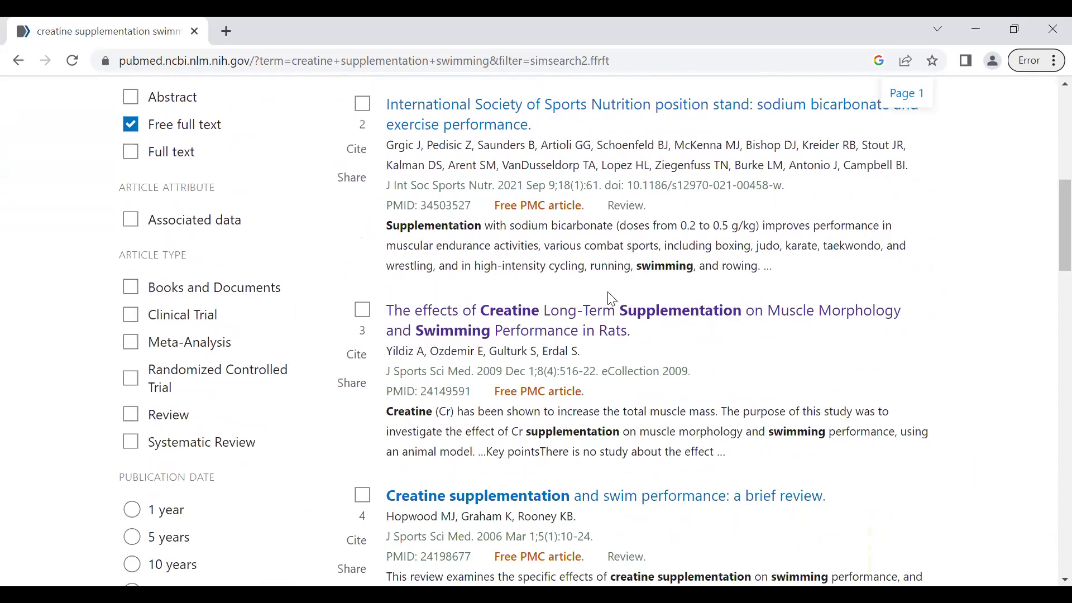
{"action": "scroll", "coordinate": [612, 300], "scroll_direction": "down", "scroll_amount": 3}
{"action": "scroll", "coordinate": [612, 300], "scroll_direction": "down", "scroll_amount": 3}
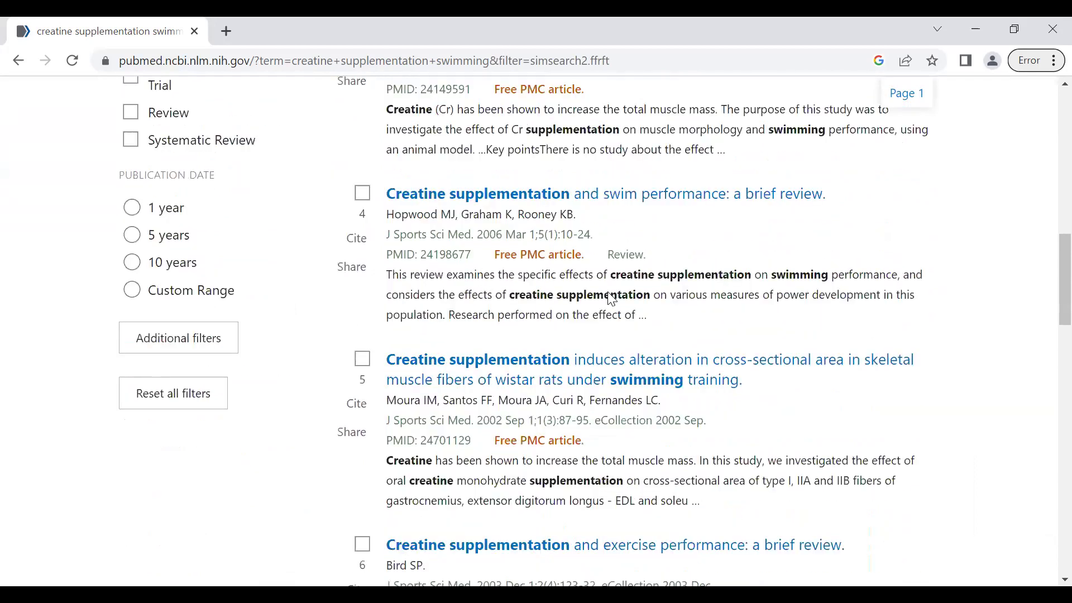
{"action": "scroll", "coordinate": [611, 300], "scroll_direction": "down", "scroll_amount": 3}
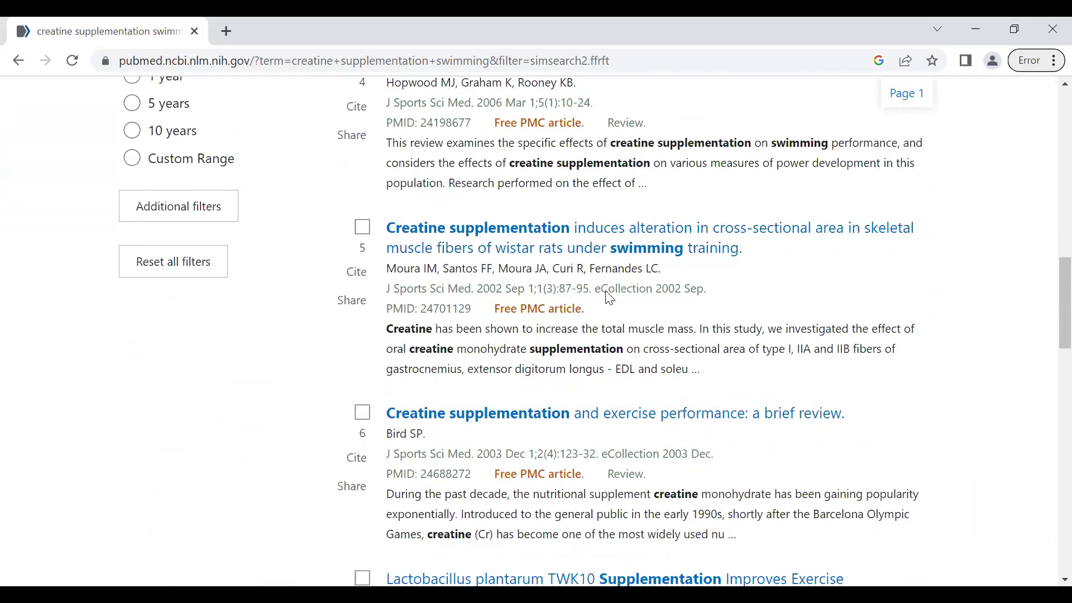
{"action": "scroll", "coordinate": [610, 298], "scroll_direction": "up", "scroll_amount": 6}
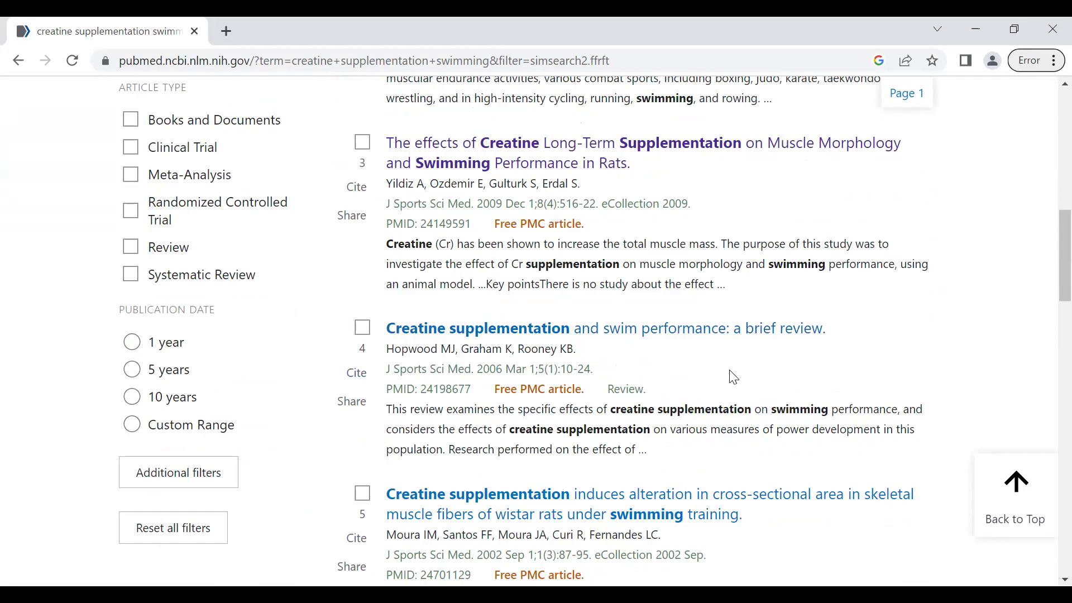
{"action": "scroll", "coordinate": [734, 378], "scroll_direction": "up", "scroll_amount": 1}
{"action": "scroll", "coordinate": [735, 379], "scroll_direction": "up", "scroll_amount": 2}
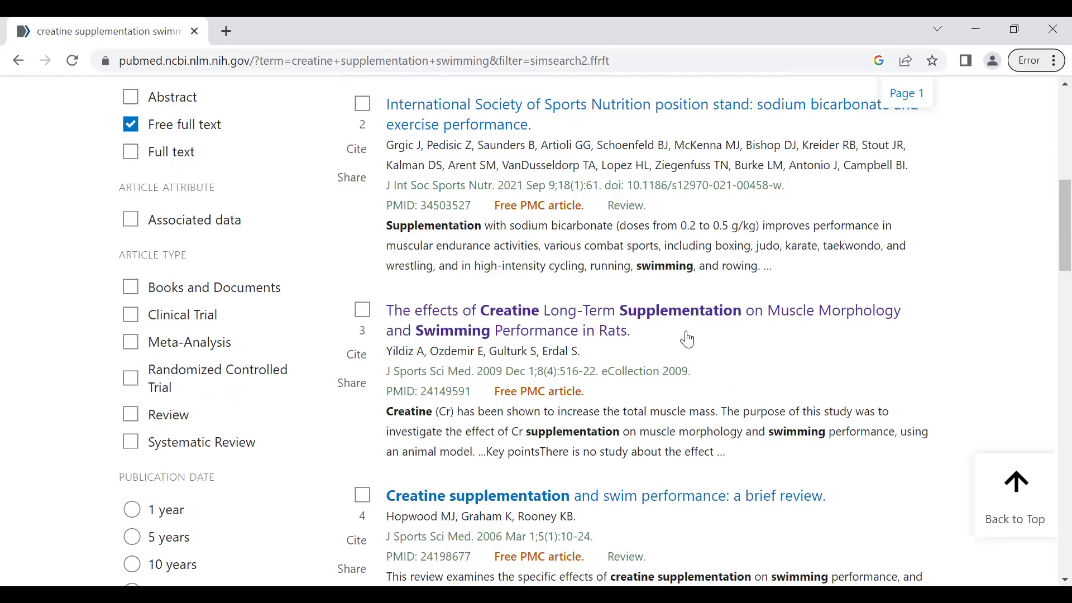
{"action": "left_click", "coordinate": [561, 319]}
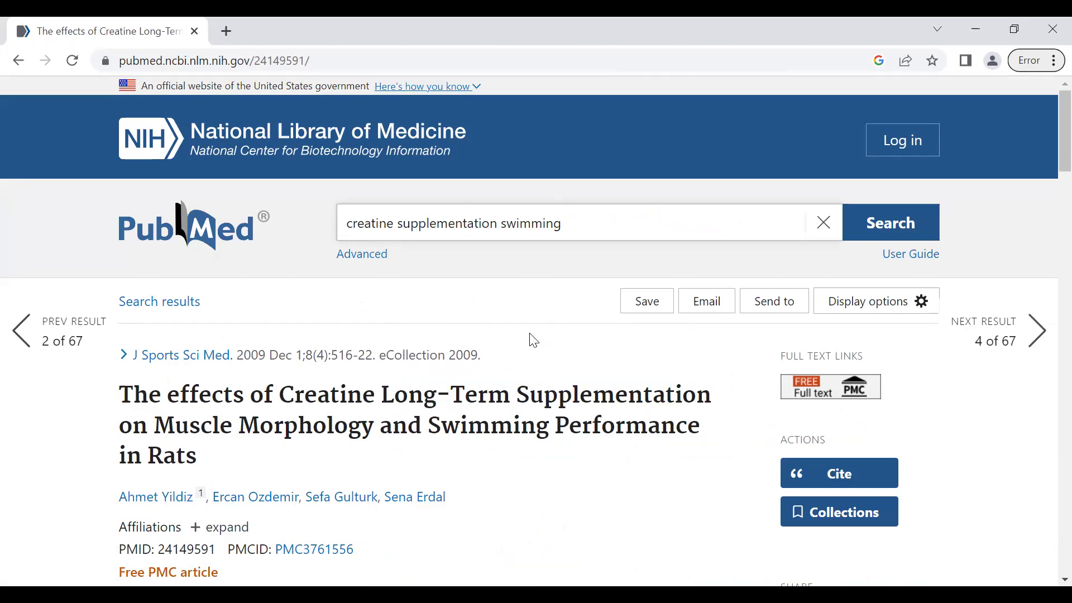
- Look through the article record's title, abstract, figures and similar articles
{"action": "mouse_move", "coordinate": [174, 363]}
{"action": "scroll", "coordinate": [312, 363], "scroll_direction": "down", "scroll_amount": 2}
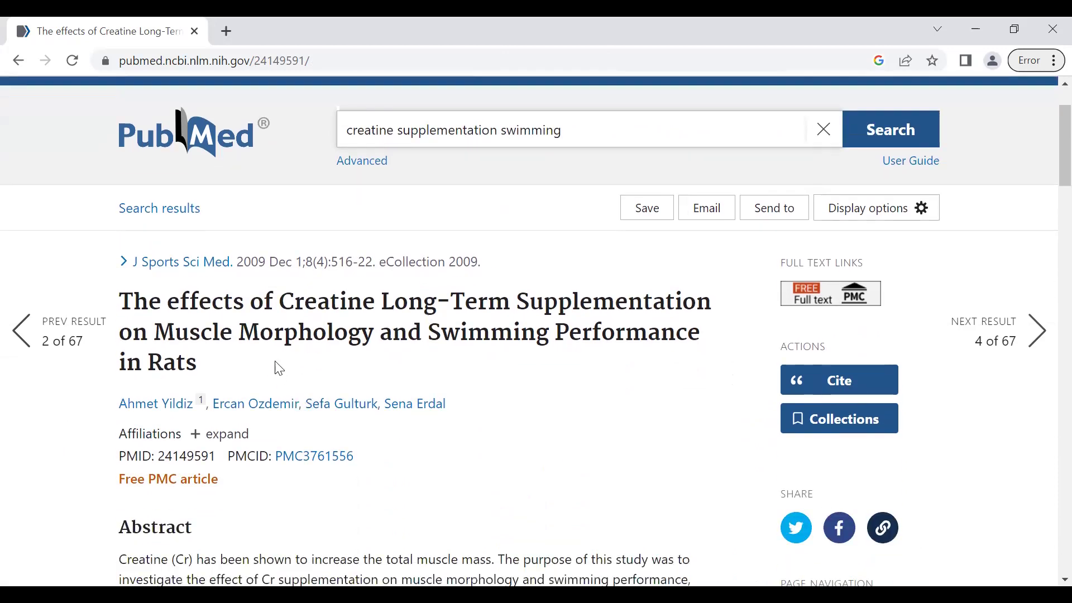
{"action": "scroll", "coordinate": [280, 360], "scroll_direction": "down", "scroll_amount": 1}
{"action": "scroll", "coordinate": [291, 369], "scroll_direction": "down", "scroll_amount": 1}
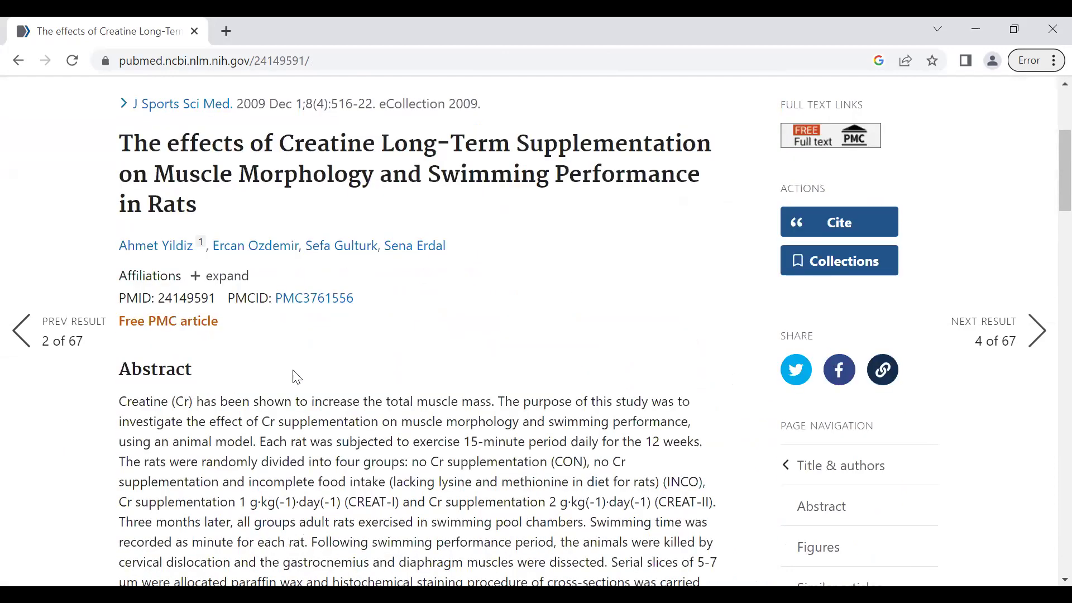
{"action": "scroll", "coordinate": [296, 377], "scroll_direction": "down", "scroll_amount": 1}
{"action": "scroll", "coordinate": [294, 370], "scroll_direction": "down", "scroll_amount": 1}
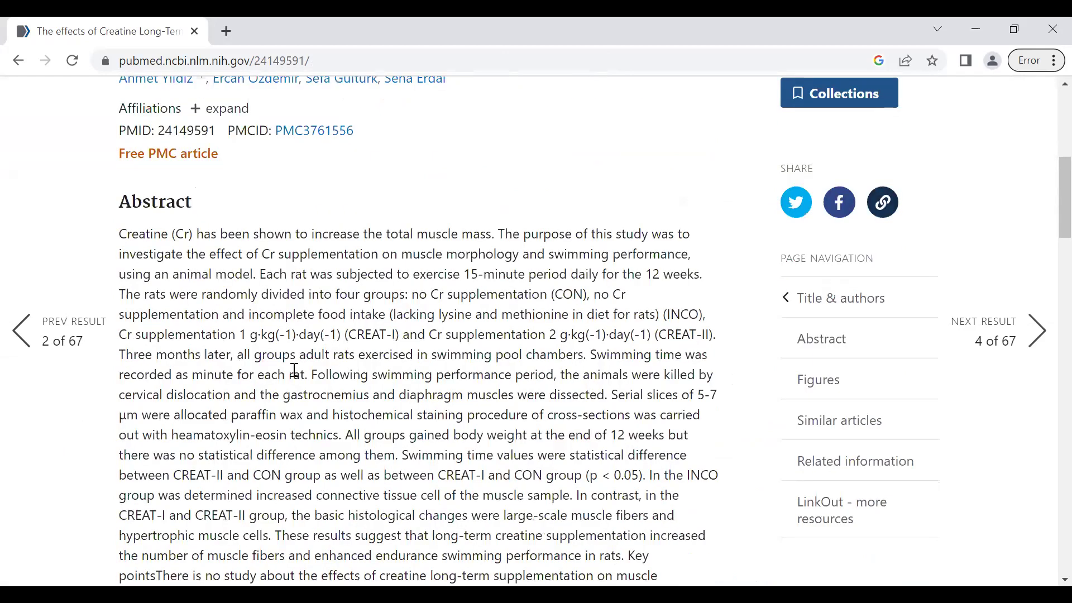
{"action": "scroll", "coordinate": [294, 370], "scroll_direction": "down", "scroll_amount": 1}
{"action": "scroll", "coordinate": [294, 370], "scroll_direction": "down", "scroll_amount": 10}
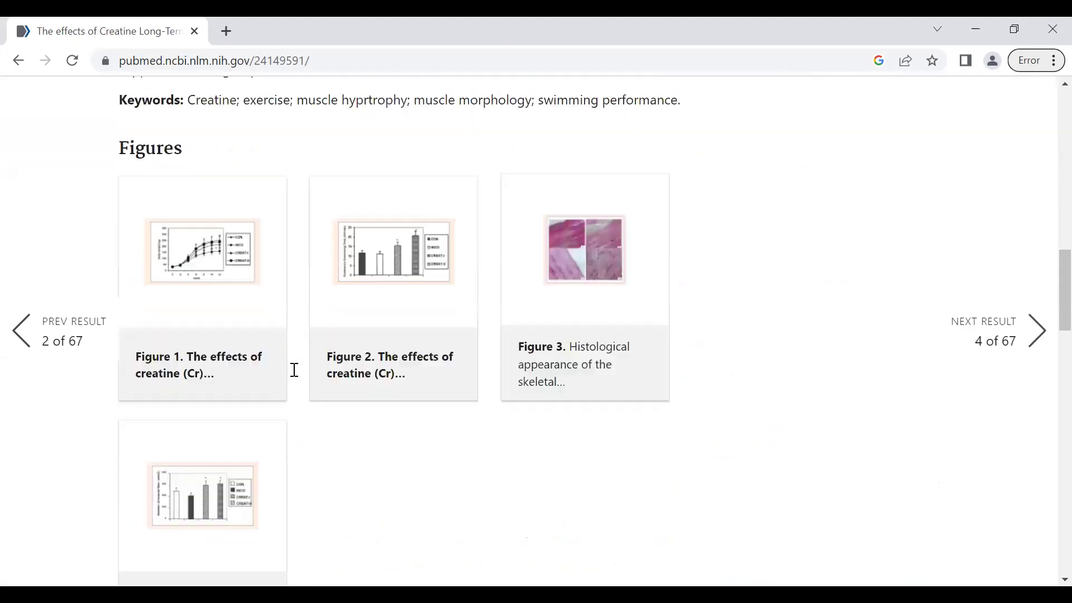
{"action": "scroll", "coordinate": [294, 370], "scroll_direction": "down", "scroll_amount": 1}
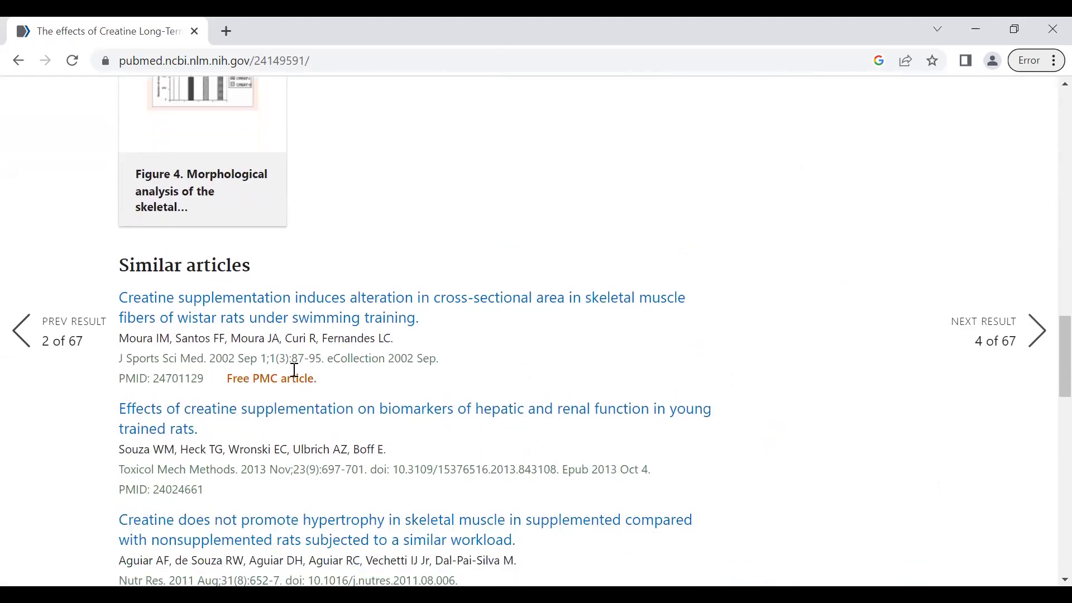
- Open the article's free PMC full text from its PubMed record
{"action": "scroll", "coordinate": [294, 370], "scroll_direction": "up", "scroll_amount": 4}
{"action": "scroll", "coordinate": [294, 371], "scroll_direction": "up", "scroll_amount": 4}
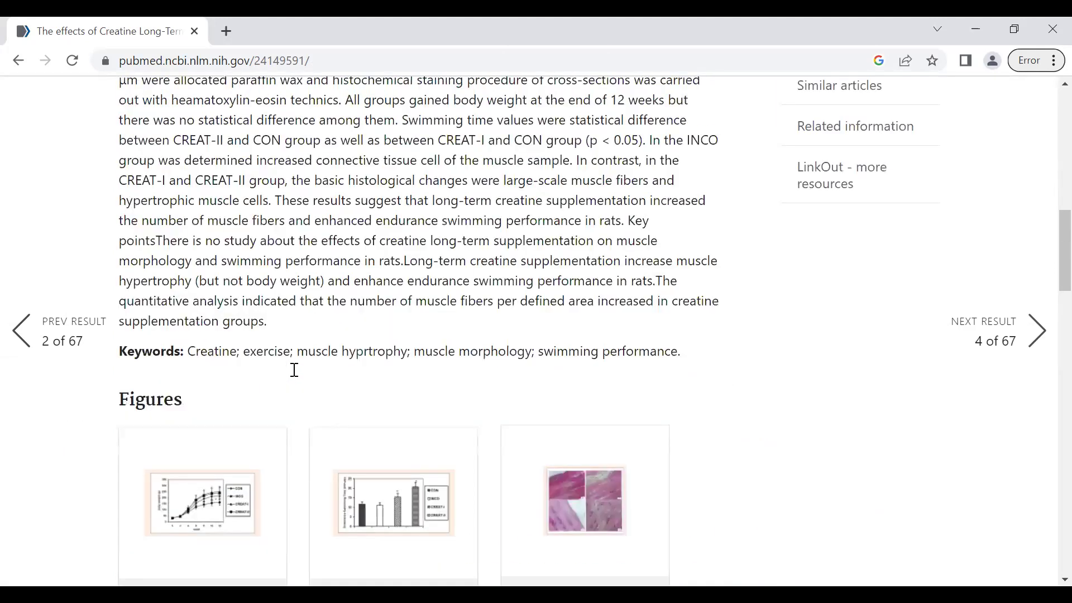
{"action": "scroll", "coordinate": [295, 370], "scroll_direction": "up", "scroll_amount": 12}
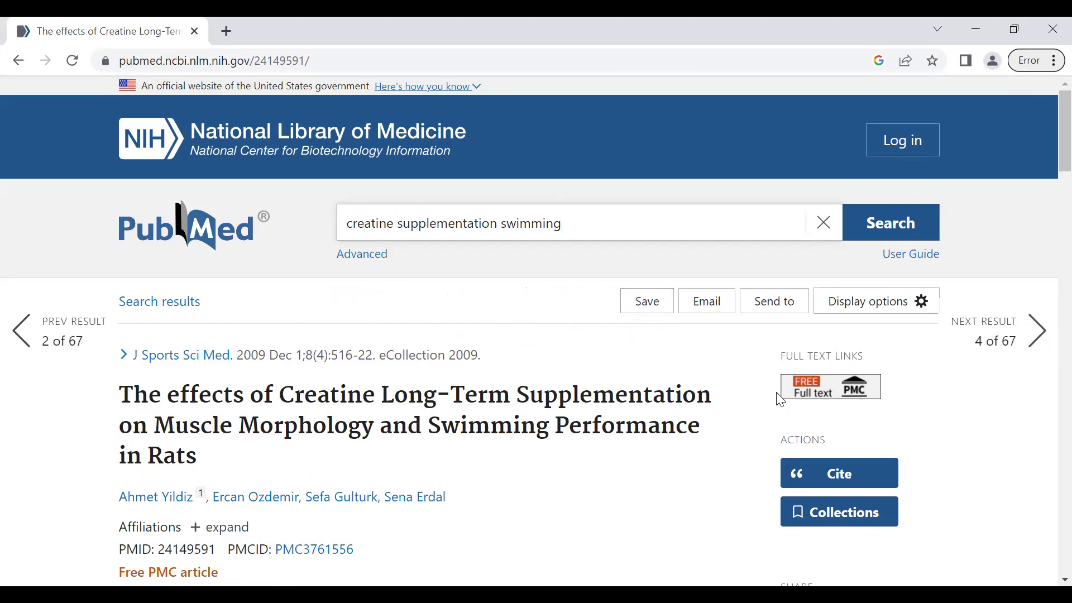
{"action": "left_click", "coordinate": [836, 398]}
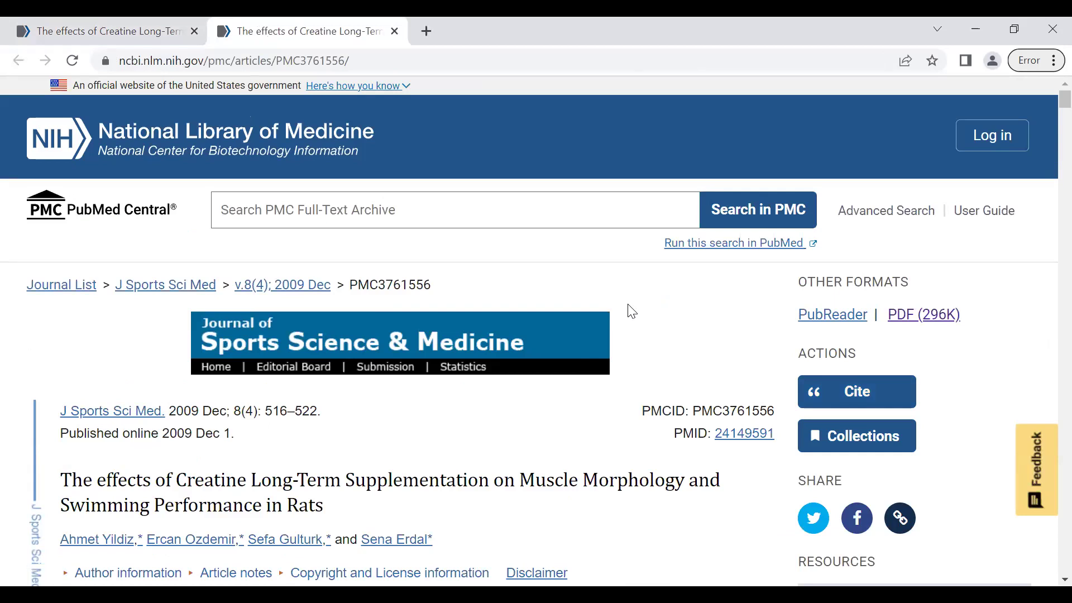
- Read the full-text article's abstract, key points and the start of its introduction
{"action": "scroll", "coordinate": [558, 307], "scroll_direction": "down", "scroll_amount": 2}
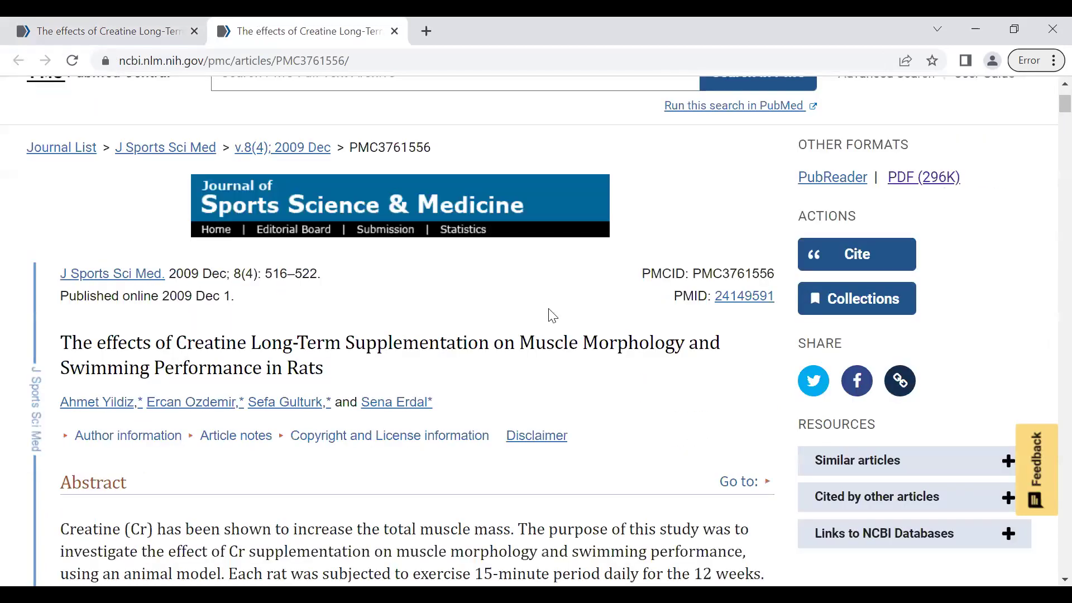
{"action": "scroll", "coordinate": [550, 310], "scroll_direction": "down", "scroll_amount": 2}
{"action": "scroll", "coordinate": [533, 309], "scroll_direction": "down", "scroll_amount": 5}
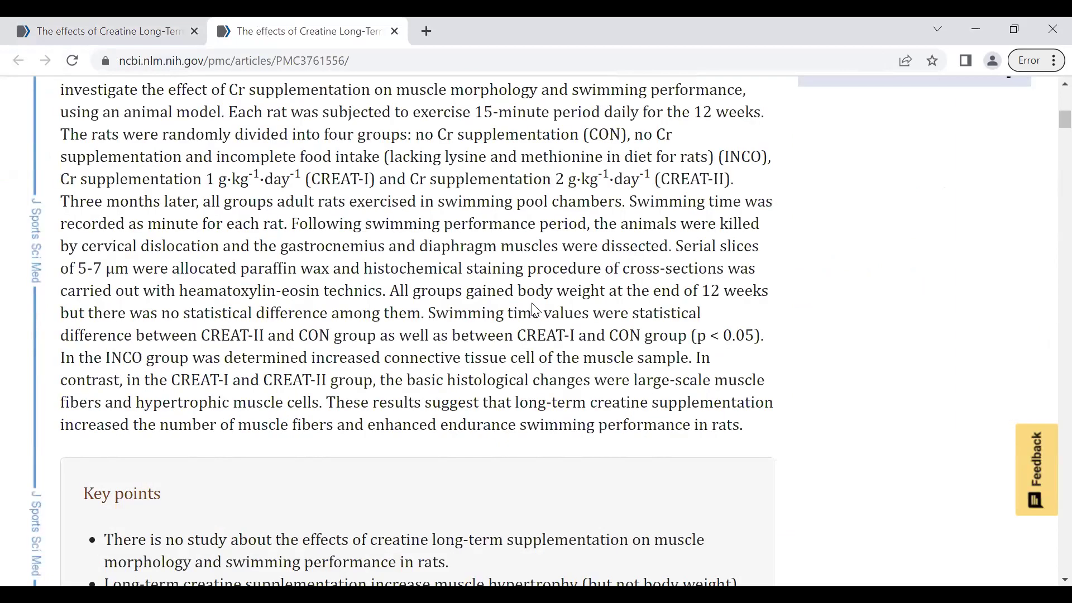
{"action": "scroll", "coordinate": [533, 306], "scroll_direction": "down", "scroll_amount": 4}
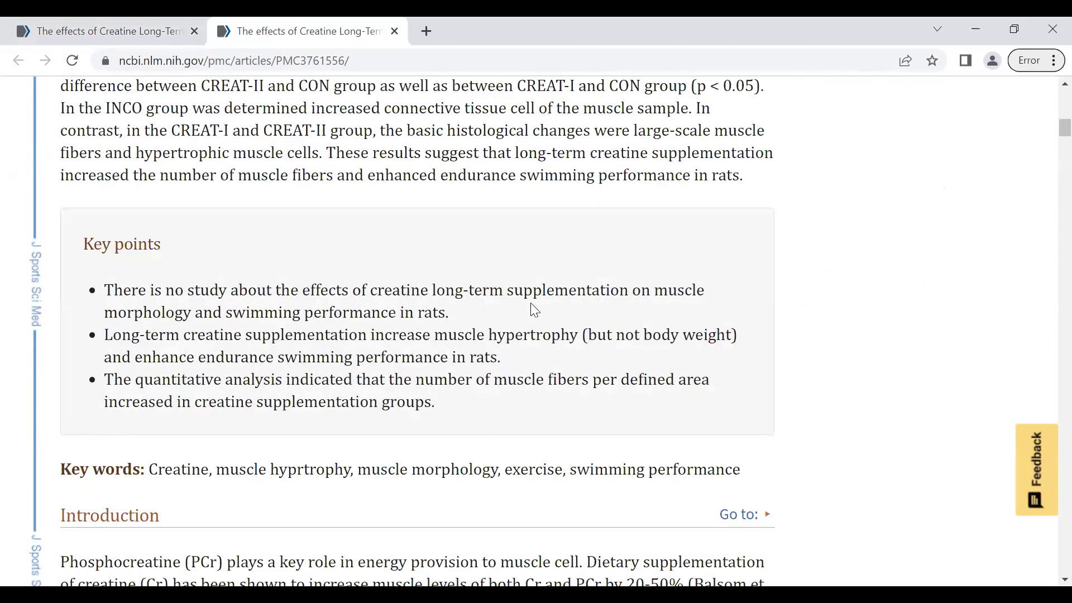
{"action": "scroll", "coordinate": [532, 305], "scroll_direction": "down", "scroll_amount": 4}
{"action": "scroll", "coordinate": [515, 304], "scroll_direction": "down", "scroll_amount": 3}
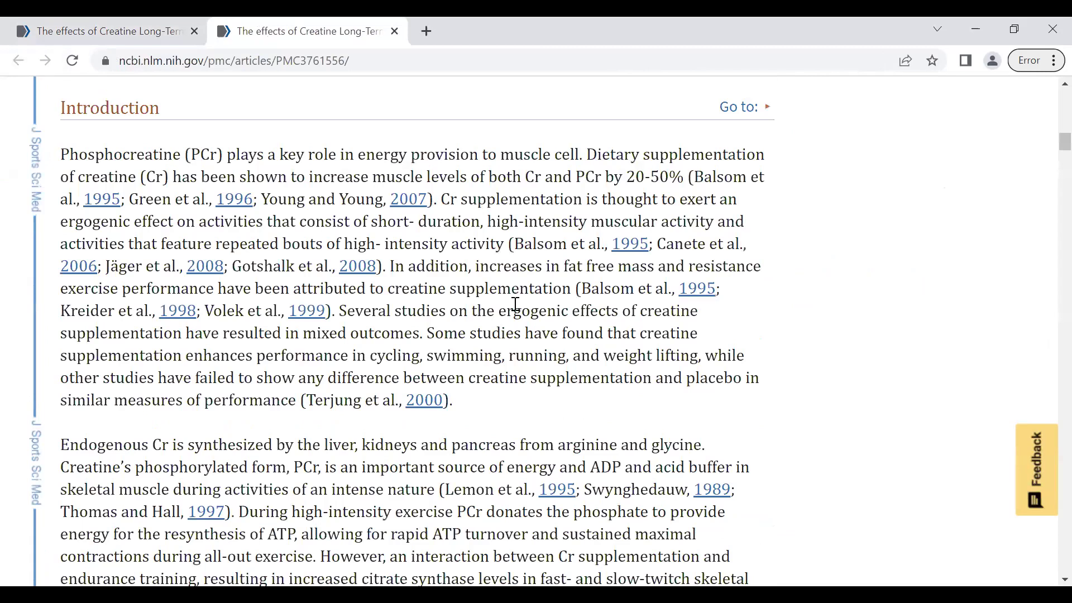
{"action": "scroll", "coordinate": [515, 304], "scroll_direction": "up", "scroll_amount": 10}
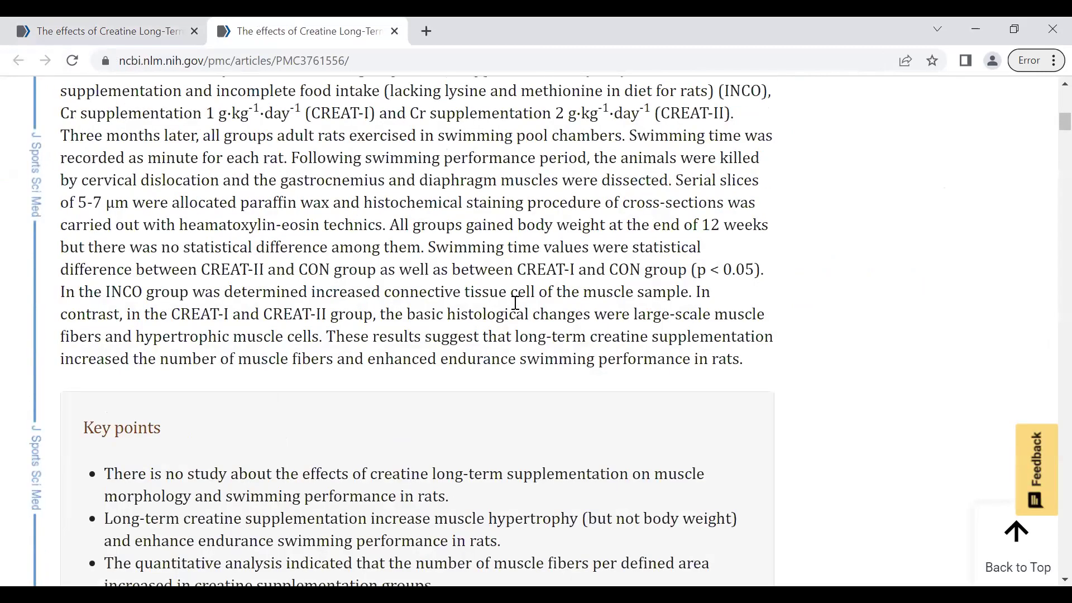
{"action": "scroll", "coordinate": [516, 308], "scroll_direction": "up", "scroll_amount": 4}
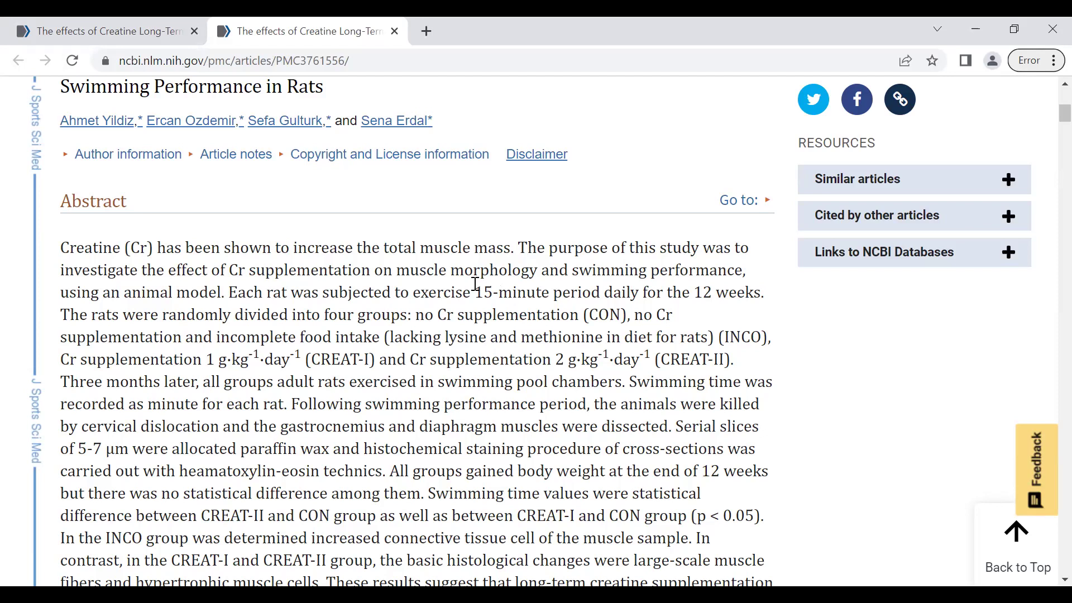
- Examine the article's introduction, methods and results sections, including its research design table and figures
{"action": "scroll", "coordinate": [475, 283], "scroll_direction": "down", "scroll_amount": 3}
{"action": "scroll", "coordinate": [475, 284], "scroll_direction": "down", "scroll_amount": 5}
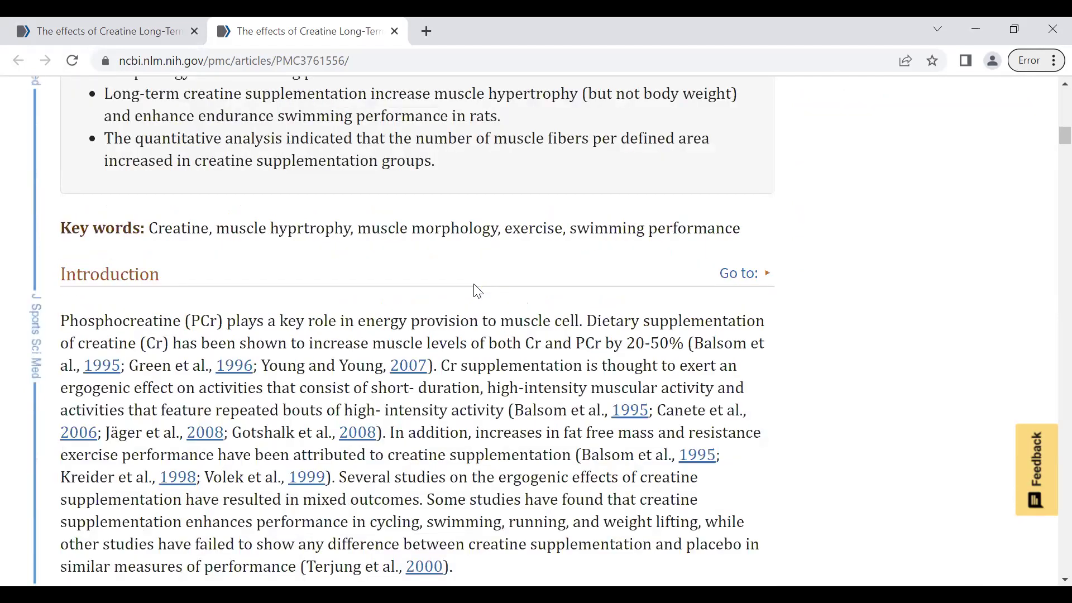
{"action": "scroll", "coordinate": [478, 291], "scroll_direction": "down", "scroll_amount": 7}
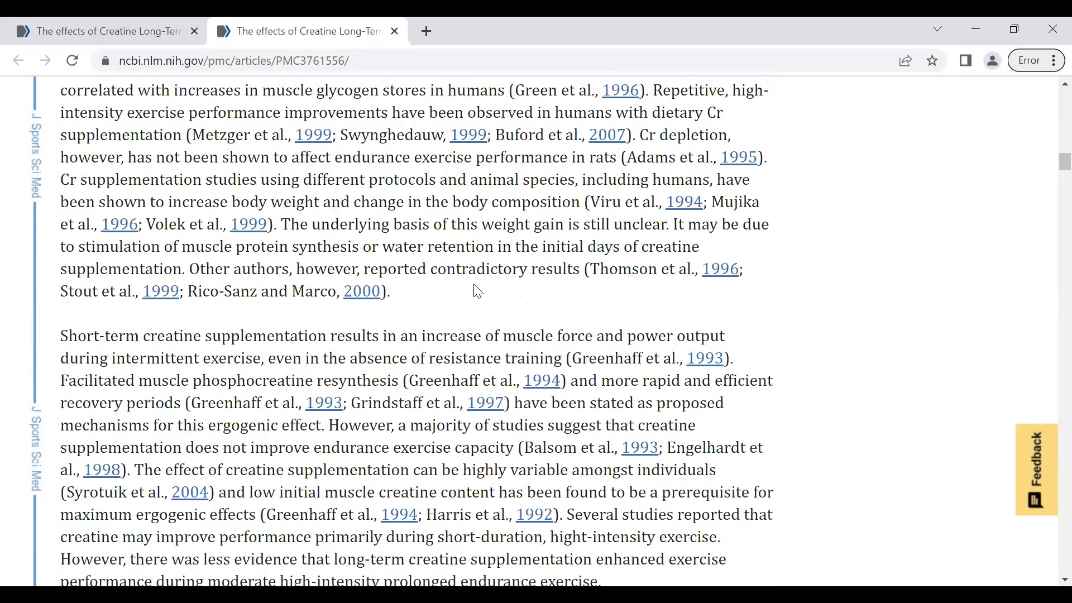
{"action": "scroll", "coordinate": [316, 287], "scroll_direction": "down", "scroll_amount": 10}
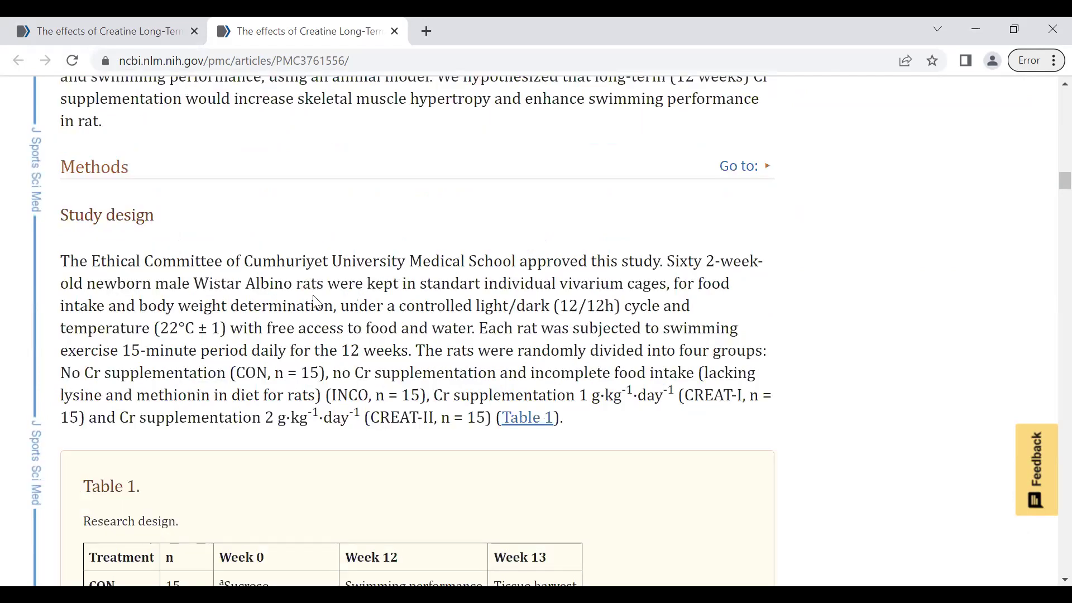
{"action": "scroll", "coordinate": [312, 296], "scroll_direction": "down", "scroll_amount": 10}
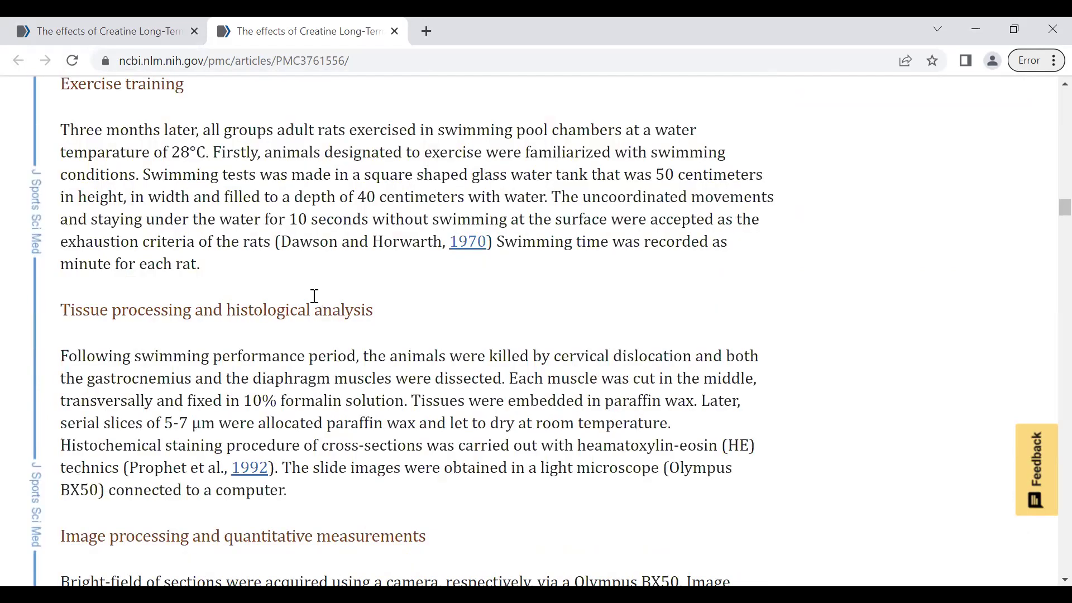
{"action": "scroll", "coordinate": [314, 296], "scroll_direction": "up", "scroll_amount": 3}
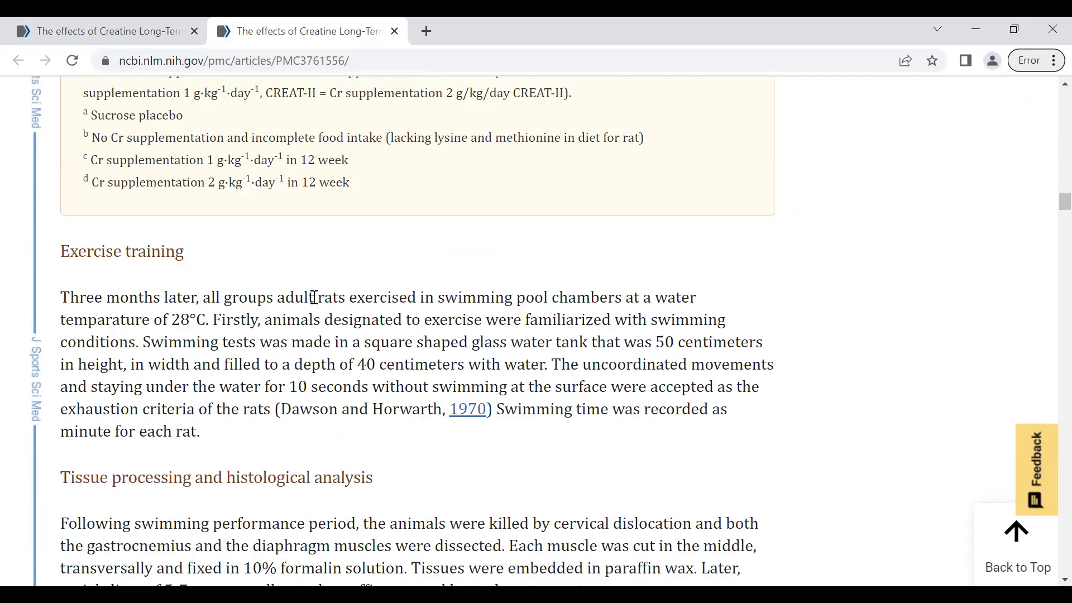
{"action": "scroll", "coordinate": [314, 296], "scroll_direction": "down", "scroll_amount": 4}
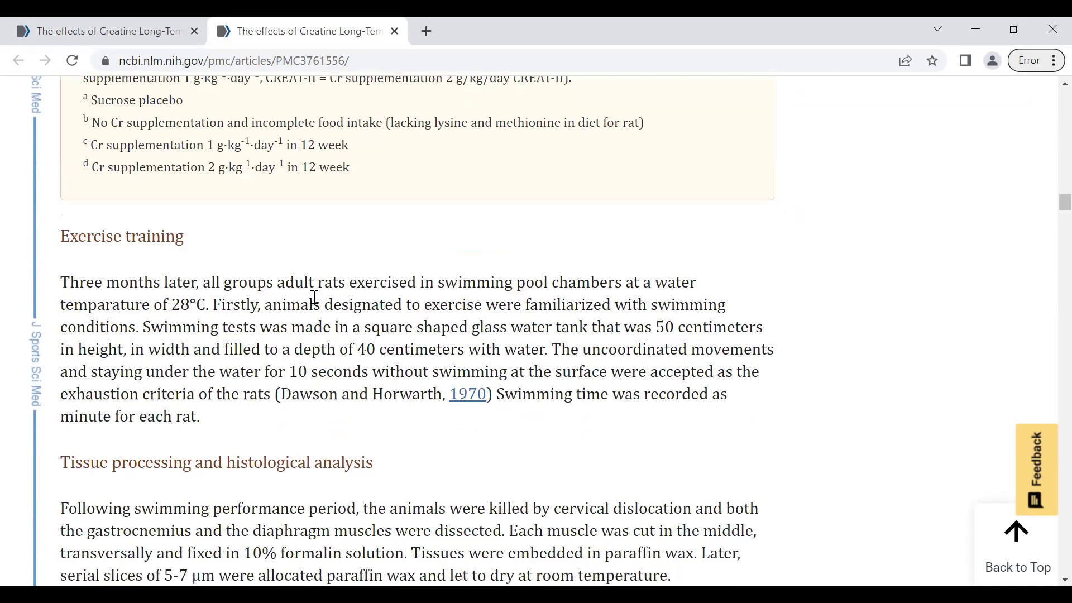
{"action": "scroll", "coordinate": [314, 301], "scroll_direction": "down", "scroll_amount": 9}
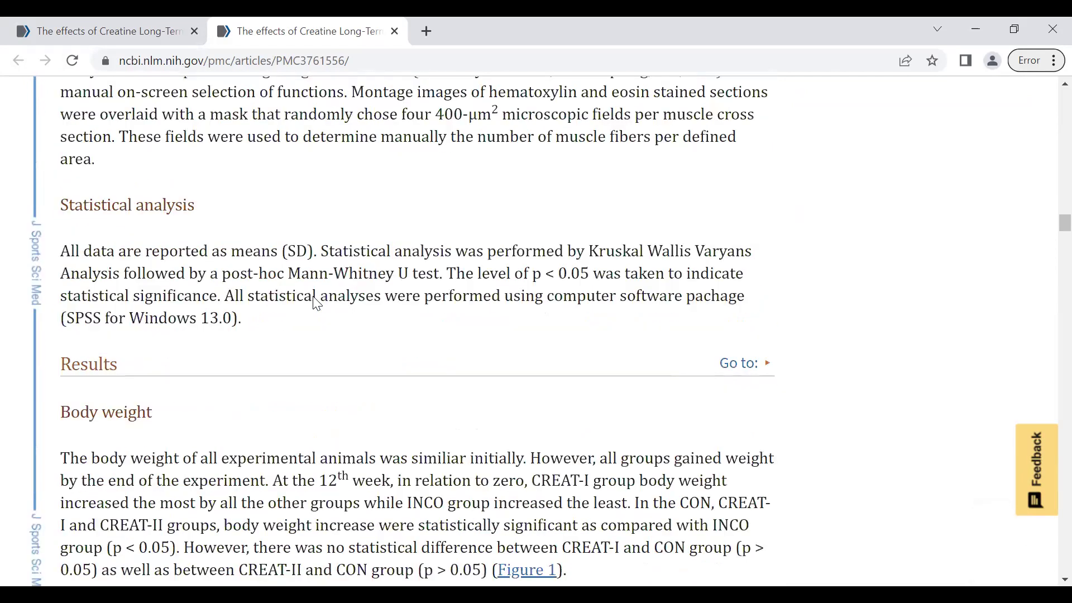
{"action": "scroll", "coordinate": [314, 304], "scroll_direction": "down", "scroll_amount": 14}
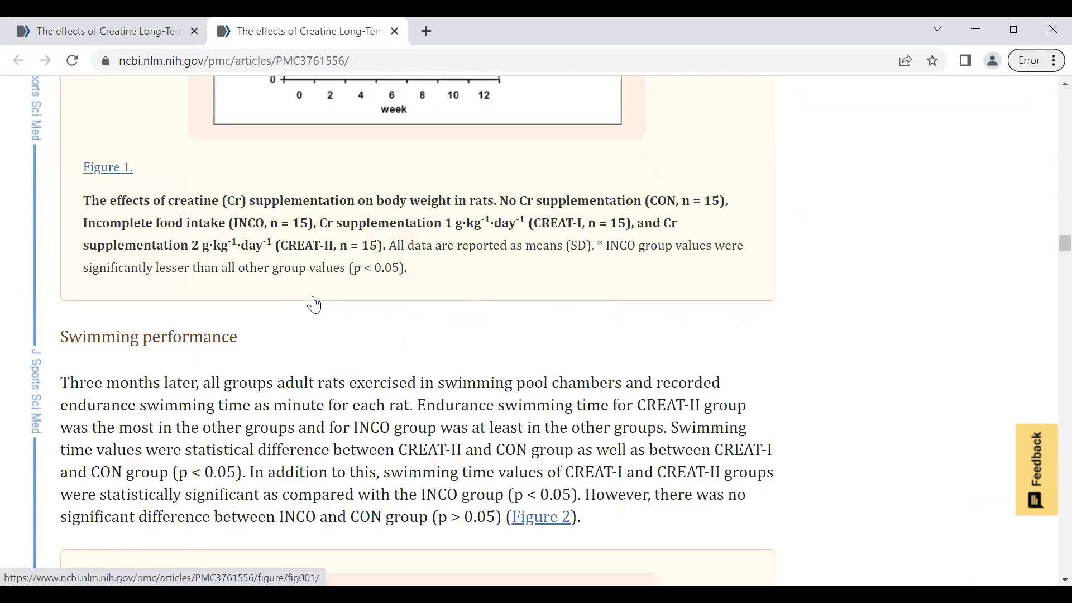
{"action": "scroll", "coordinate": [314, 305], "scroll_direction": "down", "scroll_amount": 10}
{"action": "scroll", "coordinate": [314, 305], "scroll_direction": "down", "scroll_amount": 9}
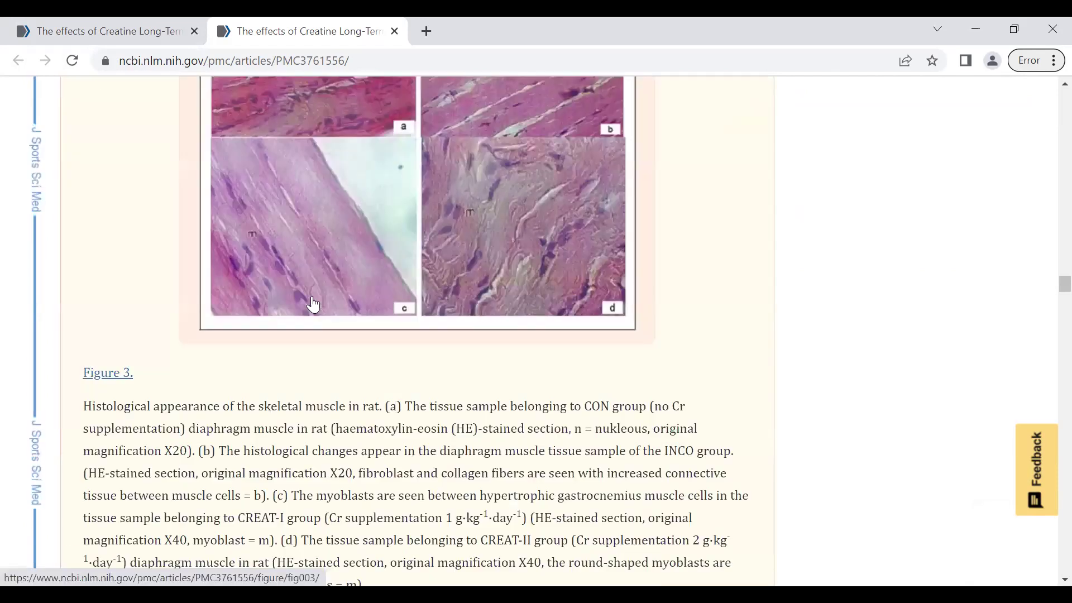
- Open the PDF version of the creatine and swimming performance article from its PMC page
{"action": "scroll", "coordinate": [314, 304], "scroll_direction": "up", "scroll_amount": 20}
{"action": "scroll", "coordinate": [313, 299], "scroll_direction": "up", "scroll_amount": 5}
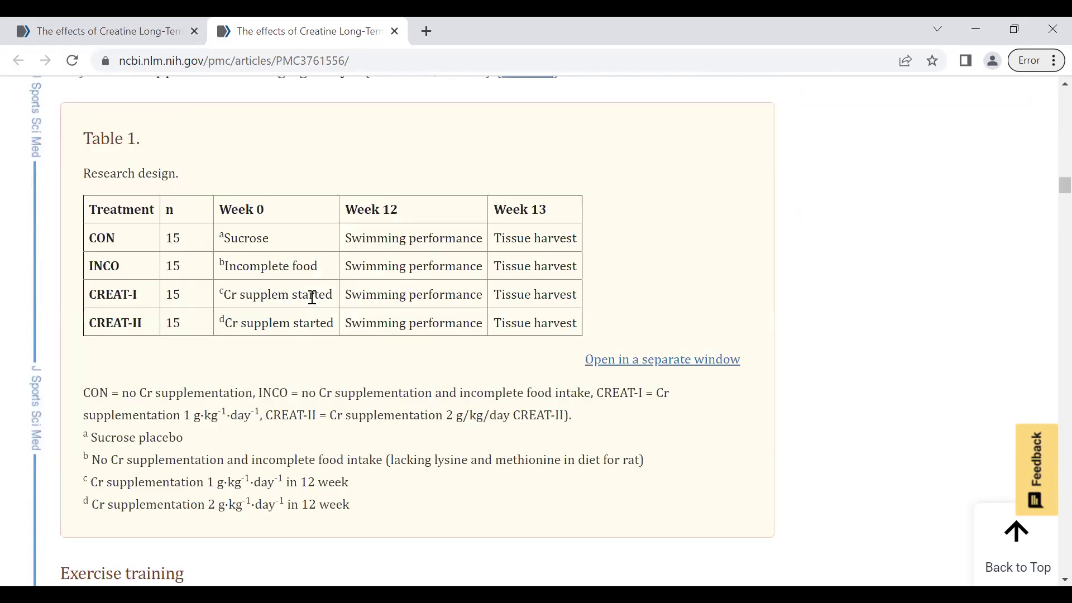
{"action": "scroll", "coordinate": [311, 297], "scroll_direction": "up", "scroll_amount": 13}
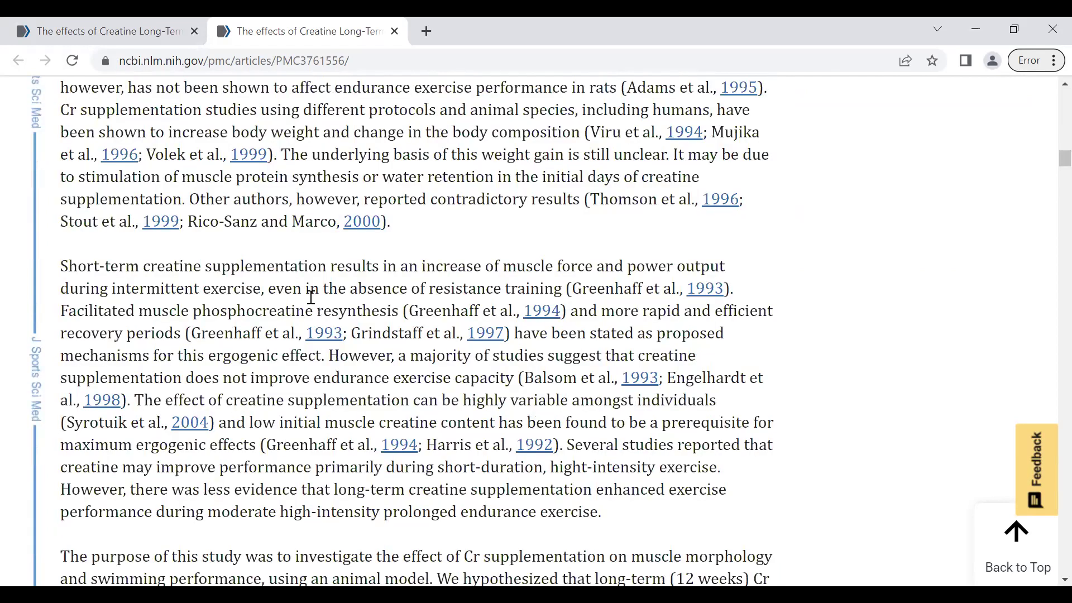
{"action": "scroll", "coordinate": [311, 297], "scroll_direction": "up", "scroll_amount": 15}
{"action": "scroll", "coordinate": [312, 301], "scroll_direction": "up", "scroll_amount": 4}
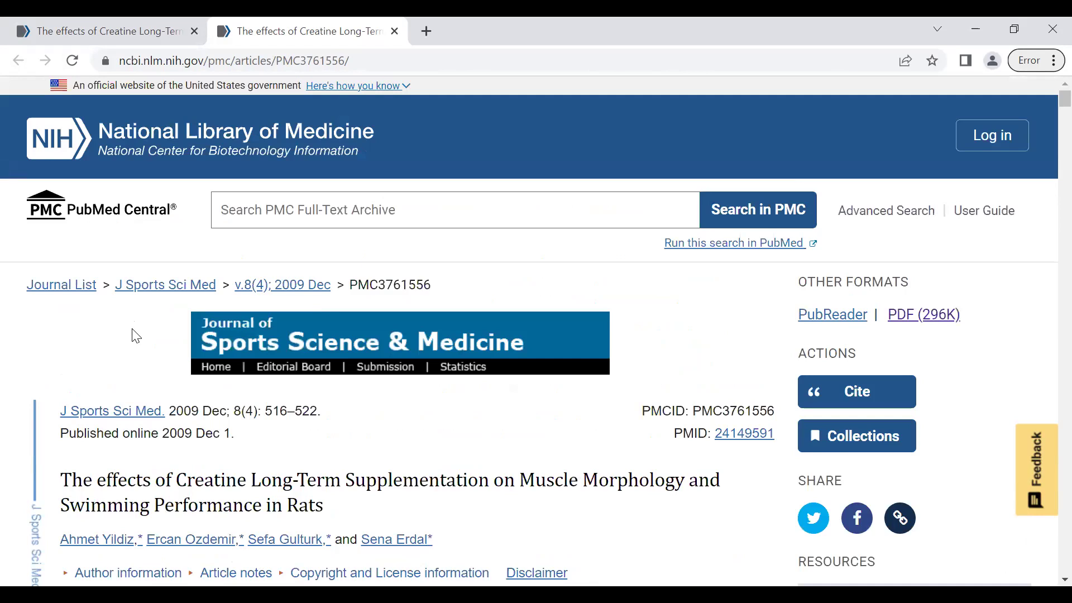
{"action": "left_click", "coordinate": [910, 319]}
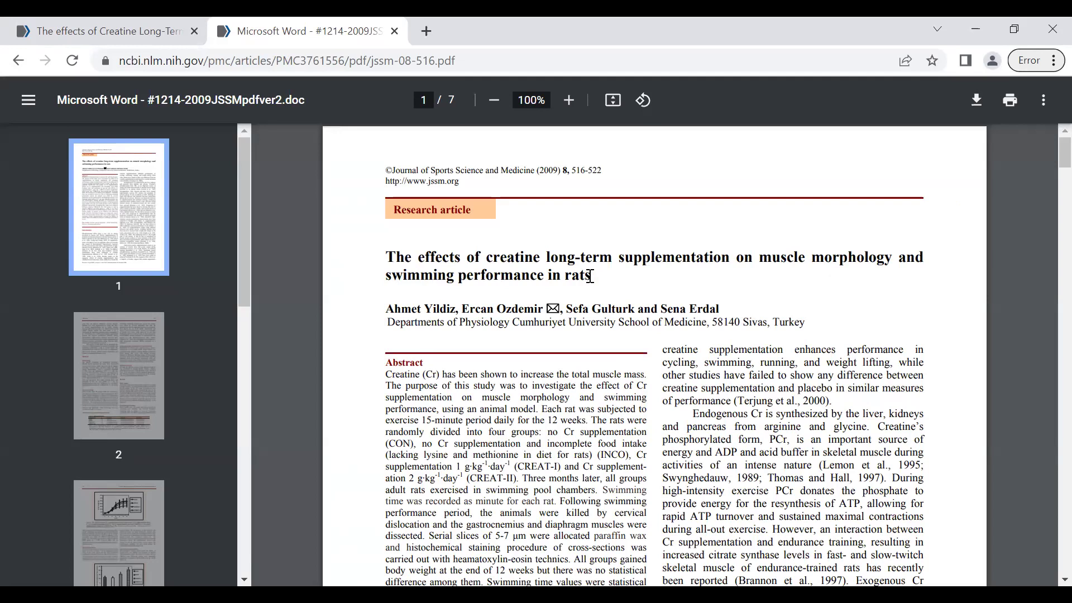
- Skim the article's PDF pages and save the file to the Downloads folder as jssm-08-516 (1)
{"action": "scroll", "coordinate": [590, 277], "scroll_direction": "down", "scroll_amount": 3}
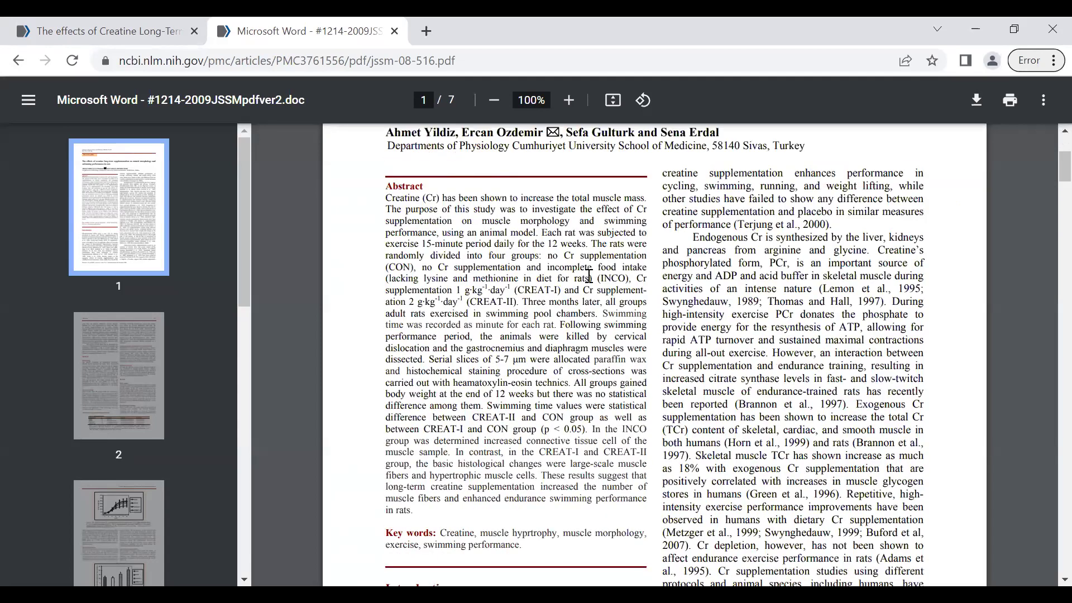
{"action": "scroll", "coordinate": [589, 276], "scroll_direction": "down", "scroll_amount": 15}
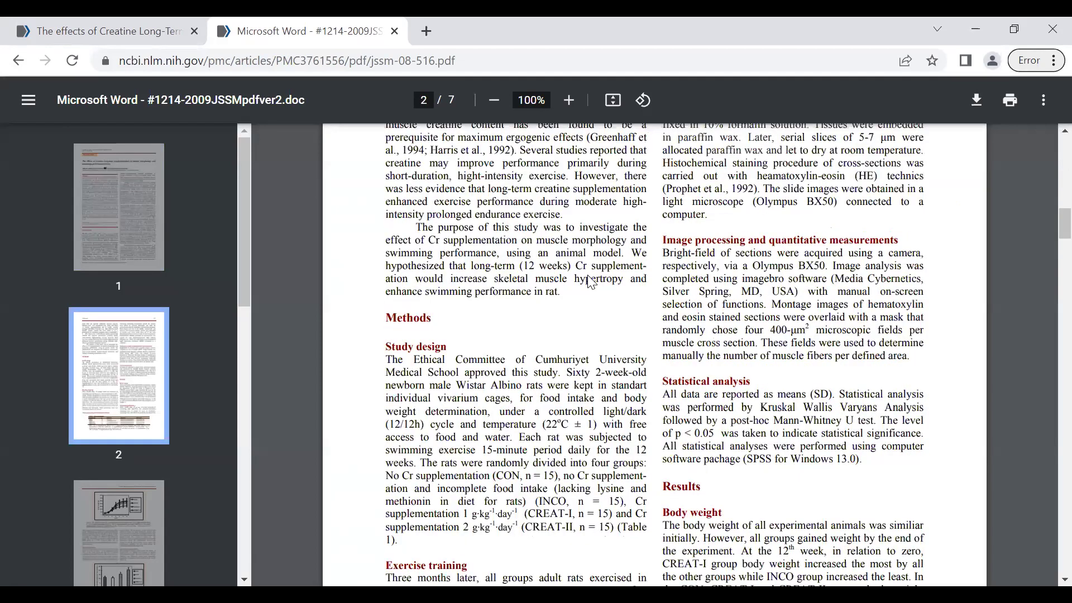
{"action": "scroll", "coordinate": [590, 279], "scroll_direction": "down", "scroll_amount": 20}
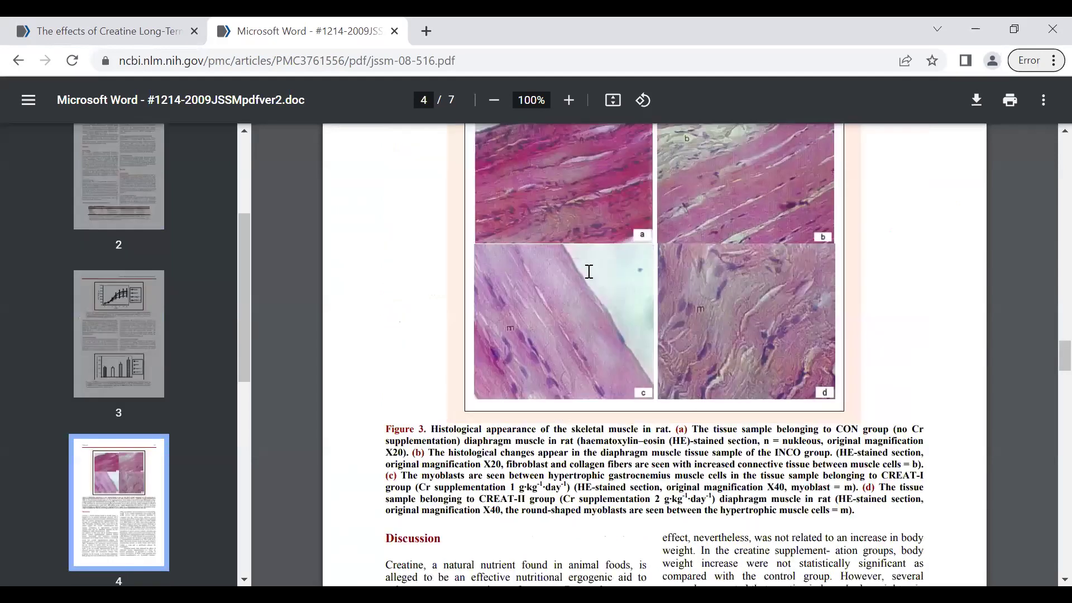
{"action": "scroll", "coordinate": [587, 270], "scroll_direction": "up", "scroll_amount": 14}
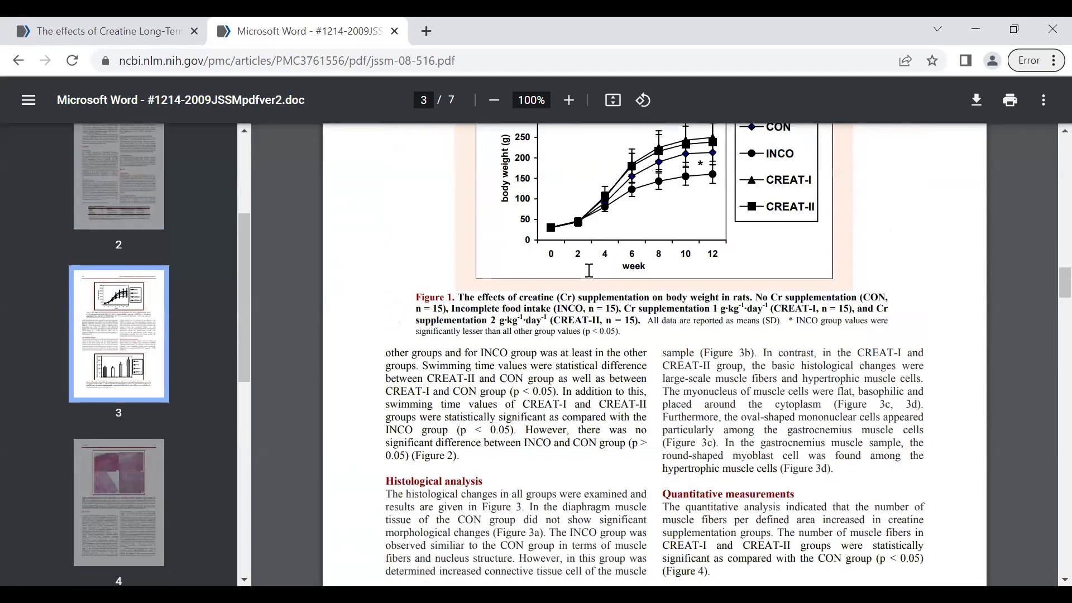
{"action": "scroll", "coordinate": [589, 270], "scroll_direction": "up", "scroll_amount": 20}
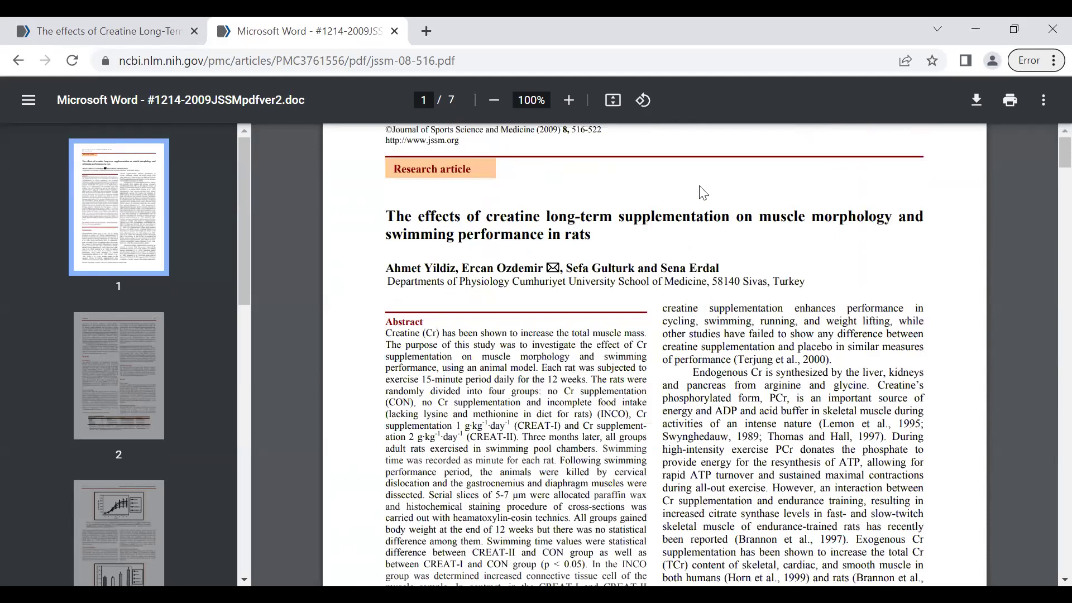
{"action": "left_click", "coordinate": [977, 103]}
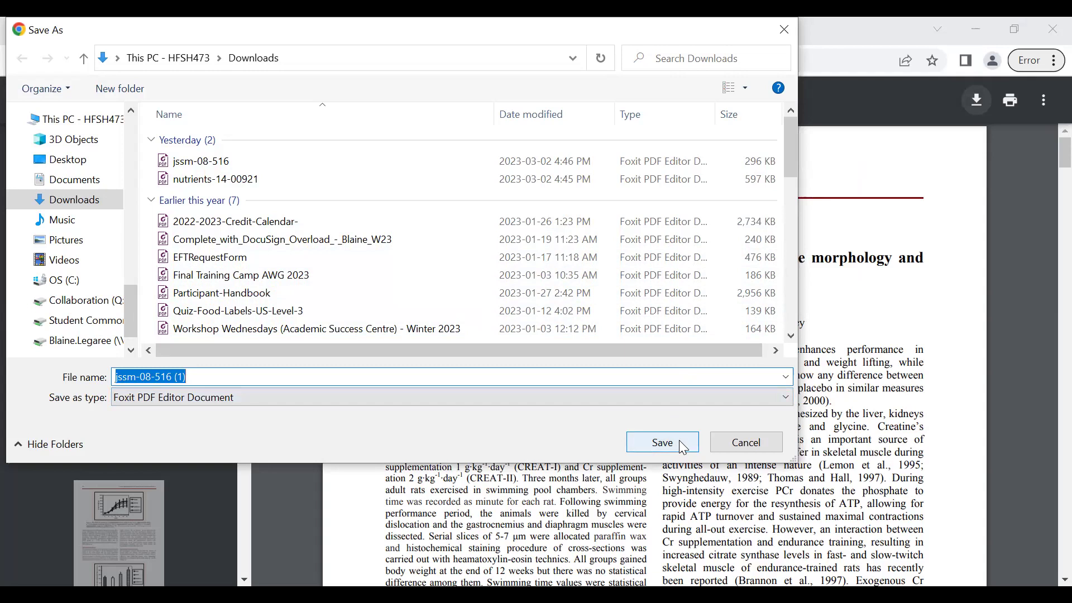
{"action": "key", "text": "Return"}
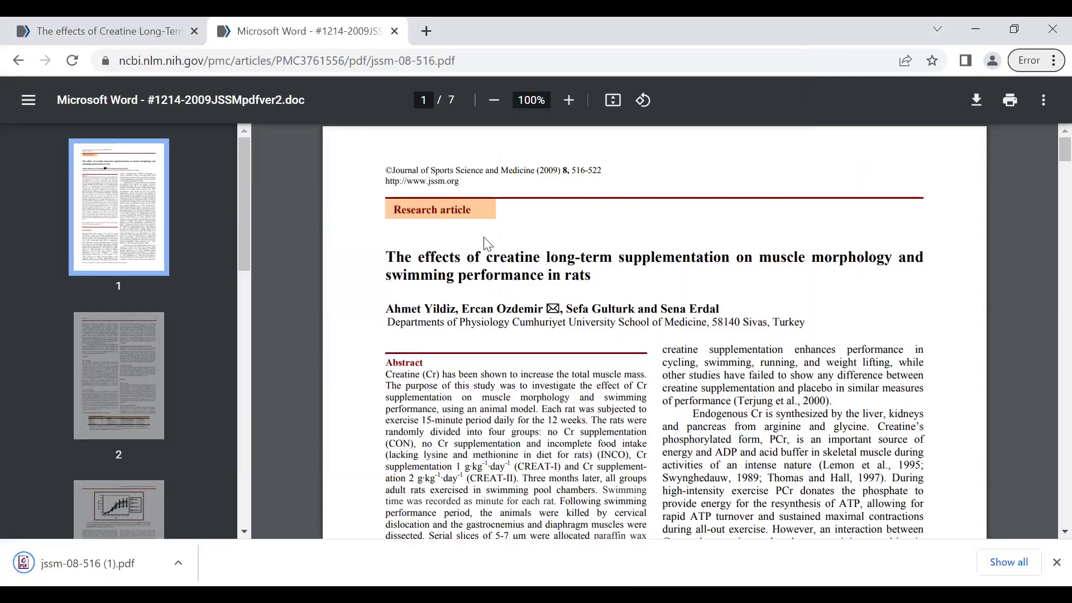